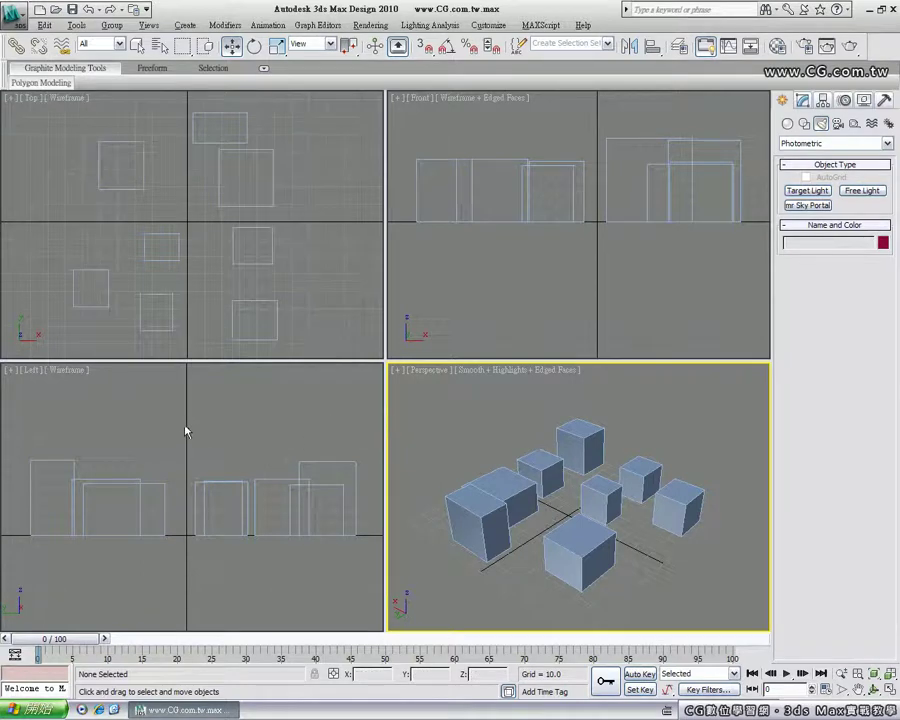
# Step: Open the Viewports quad menu listing Front, Back, Top, Perspective and Camera views
pyautogui.press('v')
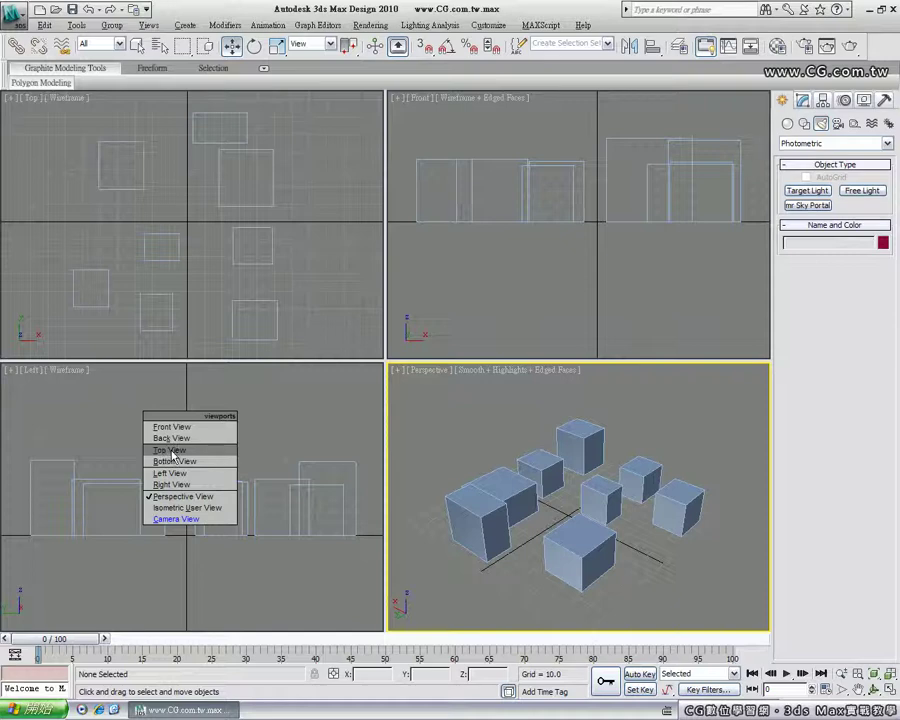
# Step: Try the Top view, return to Perspective, and reframe the boxes larger from a lower angle
pyautogui.click(170, 450)
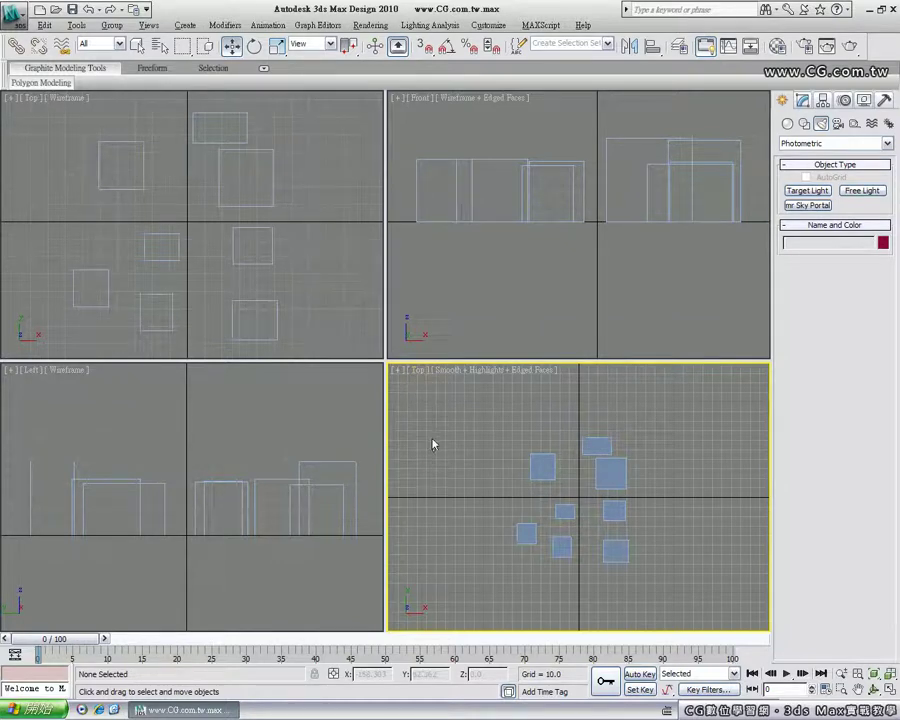
pyautogui.press('p')
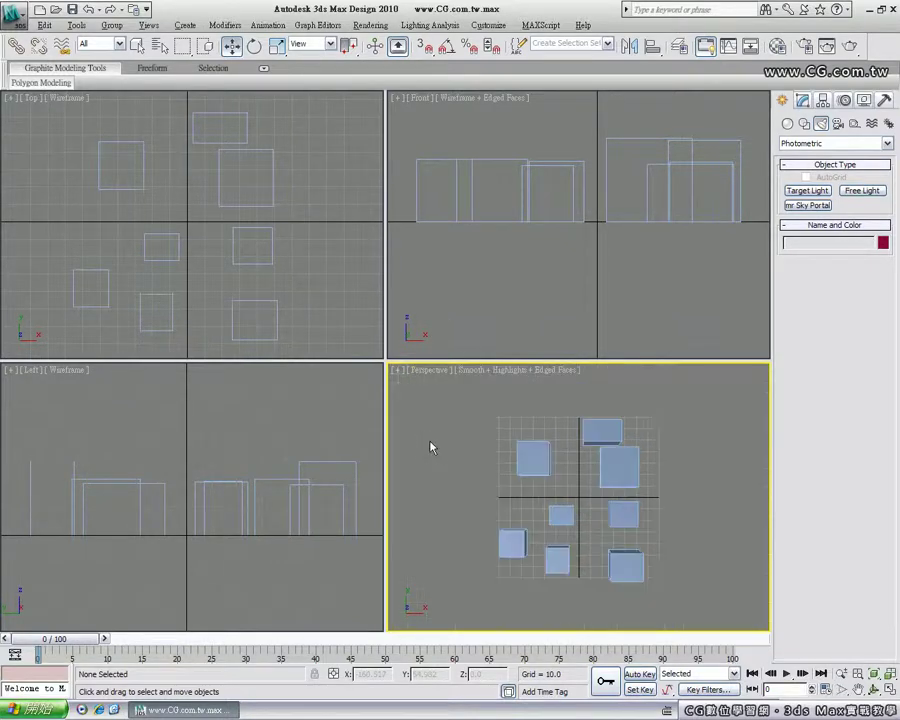
pyautogui.moveTo(558, 510)
pyautogui.keyDown('alt'); pyautogui.mouseDown(button='middle')
pyautogui.moveTo(526, 428)
pyautogui.moveTo(621, 456)
pyautogui.moveTo(645, 424)
pyautogui.moveTo(615, 424)
pyautogui.moveTo(661, 461)
pyautogui.moveTo(604, 483)
pyautogui.moveTo(611, 489)
pyautogui.mouseUp(button='middle'); pyautogui.keyUp('alt')
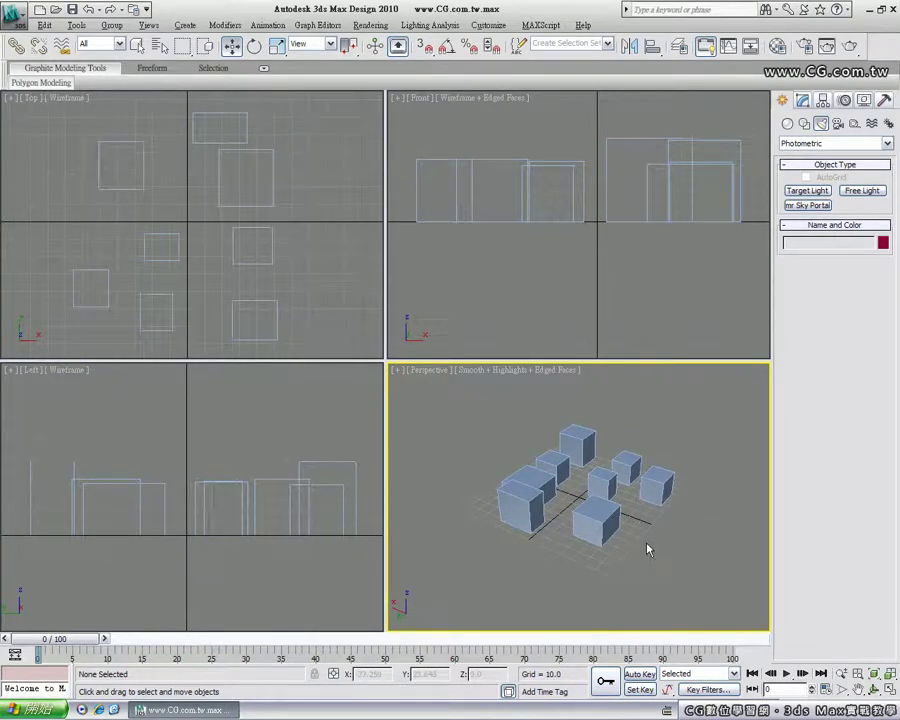
pyautogui.moveTo(631, 507); pyautogui.dragTo(590, 491, button='middle')
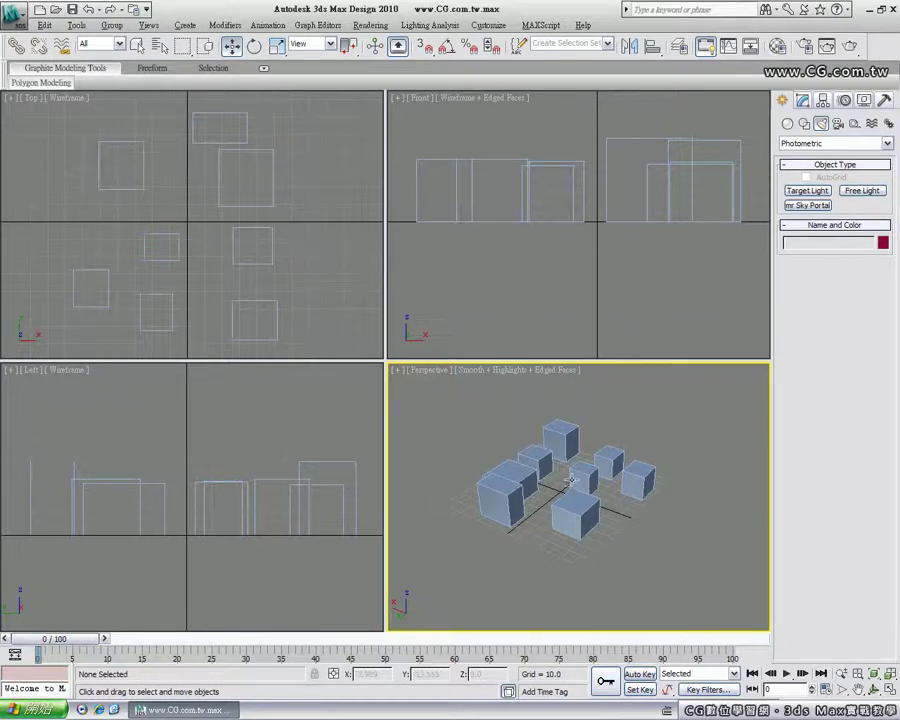
pyautogui.moveTo(571, 483); pyautogui.dragTo(567, 478, button='middle')
pyautogui.scroll(3, 567, 478)
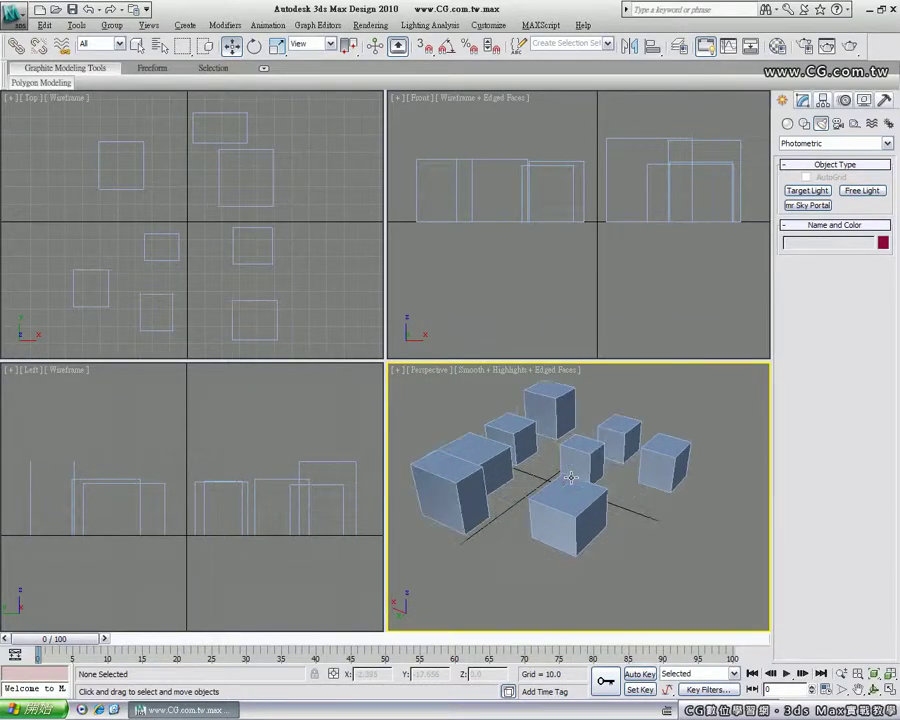
pyautogui.scroll(1, 552, 424)
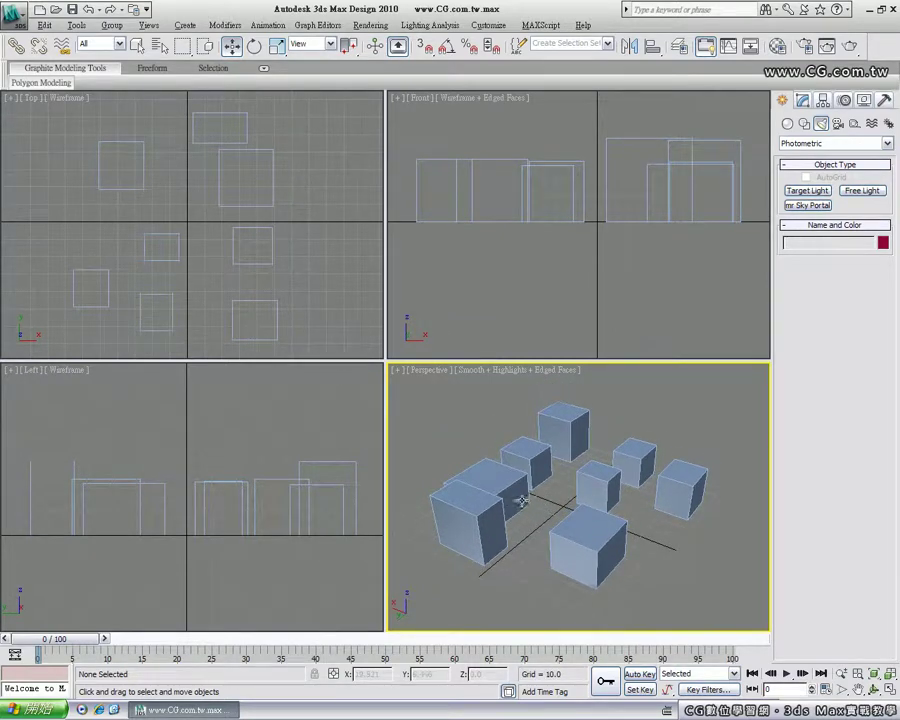
pyautogui.keyDown('alt'); pyautogui.moveTo(546, 508); pyautogui.dragTo(552, 486, button='middle'); pyautogui.keyUp('alt')
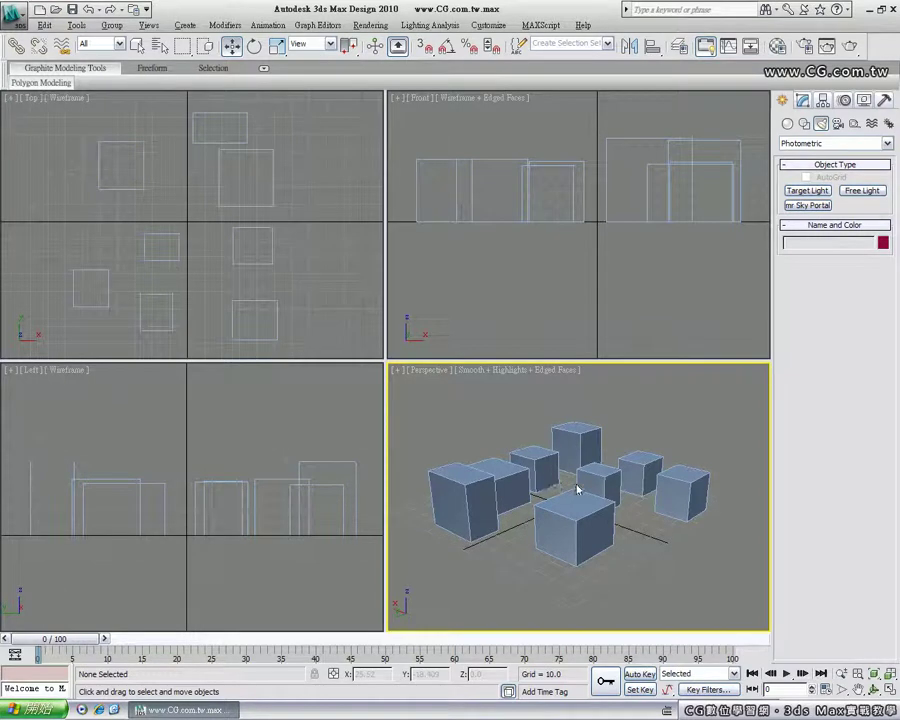
# Step: Create Camera01 from the current Perspective view of the boxes with Ctrl+C
pyautogui.click(787, 123)
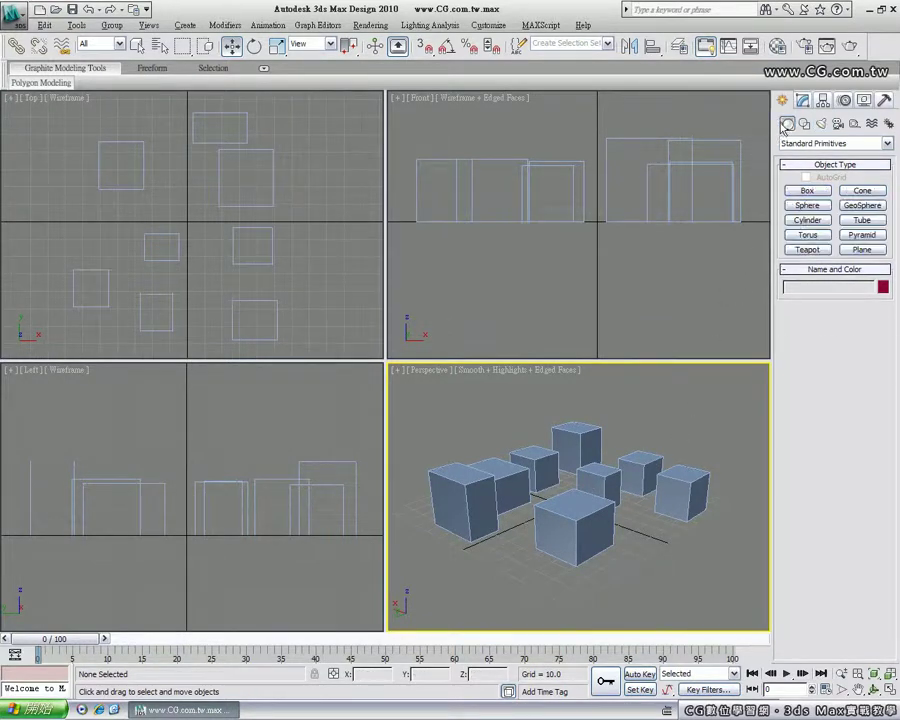
pyautogui.click(838, 123)
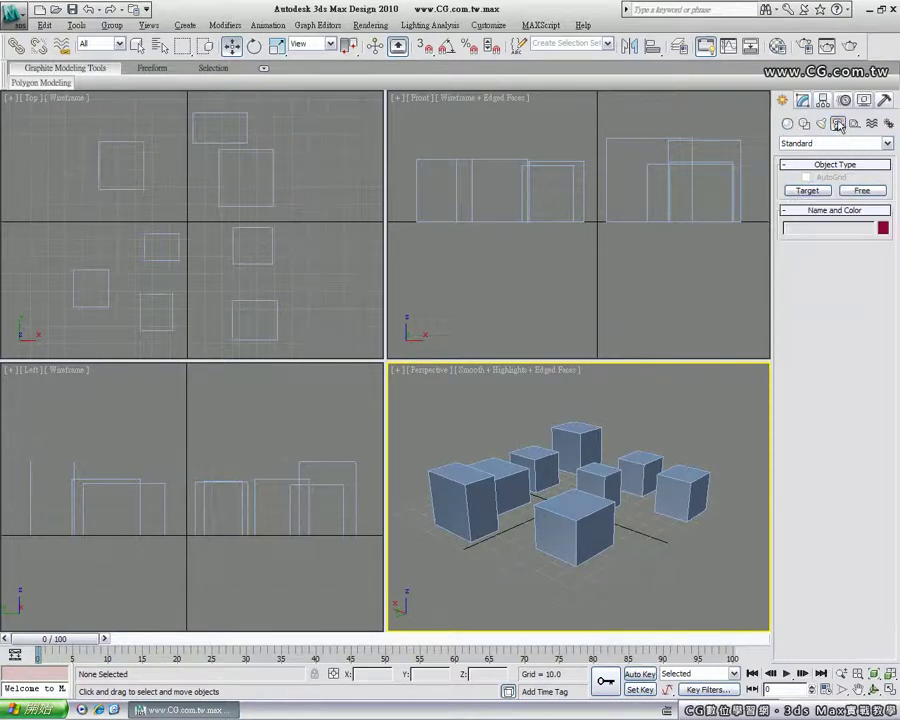
pyautogui.click(788, 124)
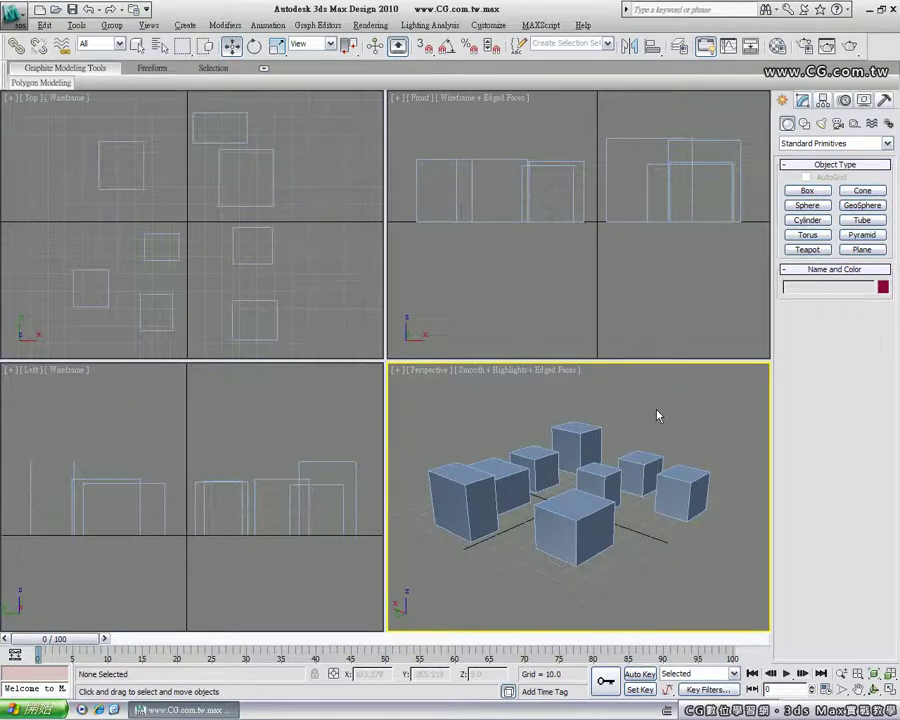
pyautogui.keyDown('alt'); pyautogui.moveTo(642, 420); pyautogui.dragTo(636, 442, button='middle'); pyautogui.keyUp('alt')
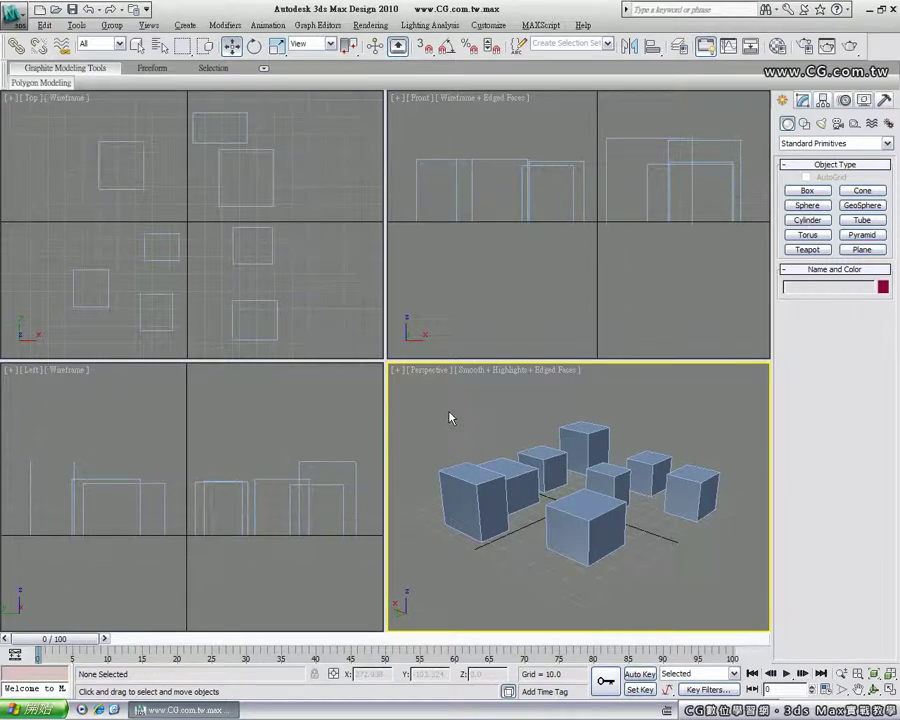
pyautogui.hotkey('ctrl', 'c')
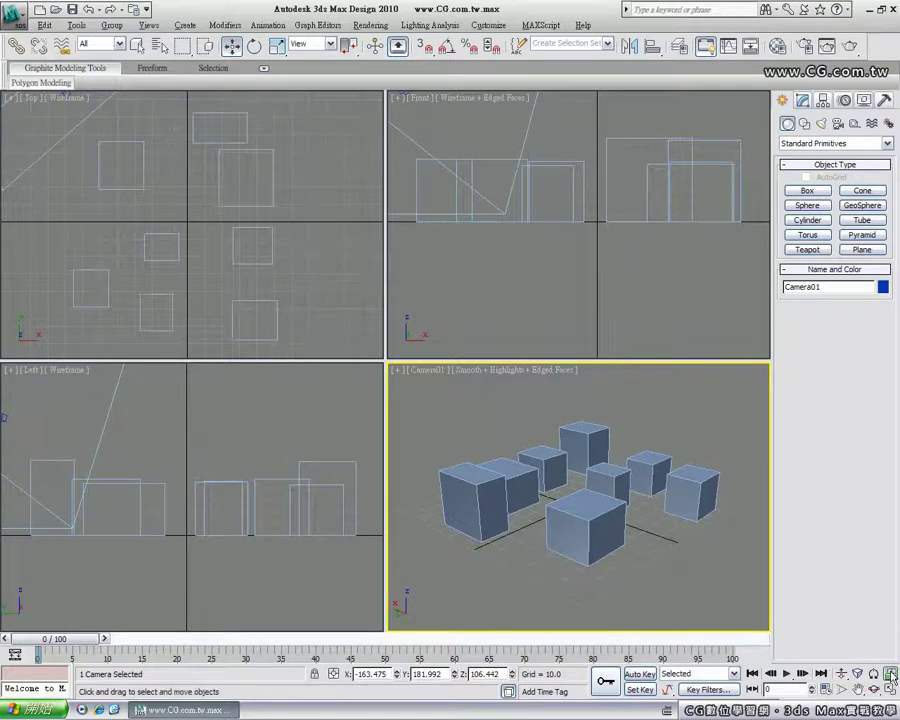
# Step: Zoom extents in all viewports, nudge Camera01 right in Front view, and select Camera01.Target
pyautogui.click(890, 675)
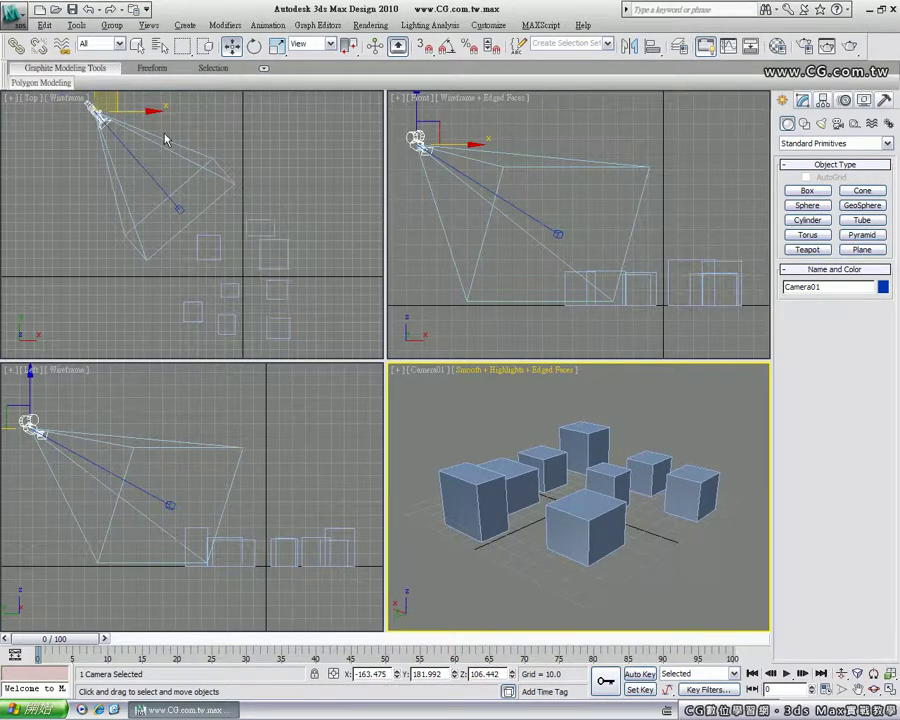
pyautogui.click(440, 130)
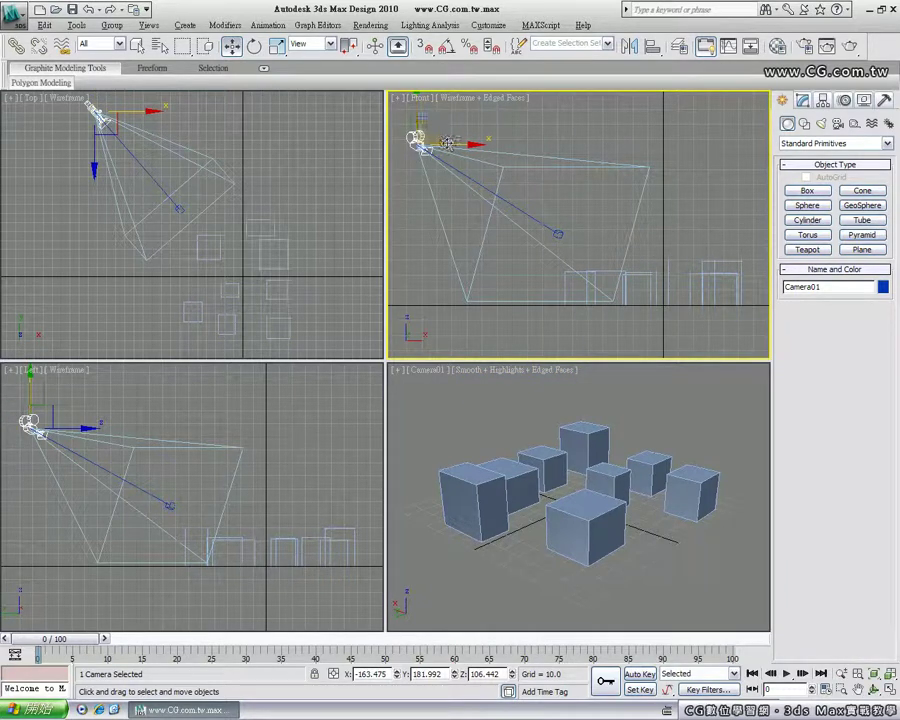
pyautogui.moveTo(451, 143)
pyautogui.mouseDown()
pyautogui.moveTo(577, 140)
pyautogui.moveTo(477, 131)
pyautogui.moveTo(446, 141)
pyautogui.mouseUp()
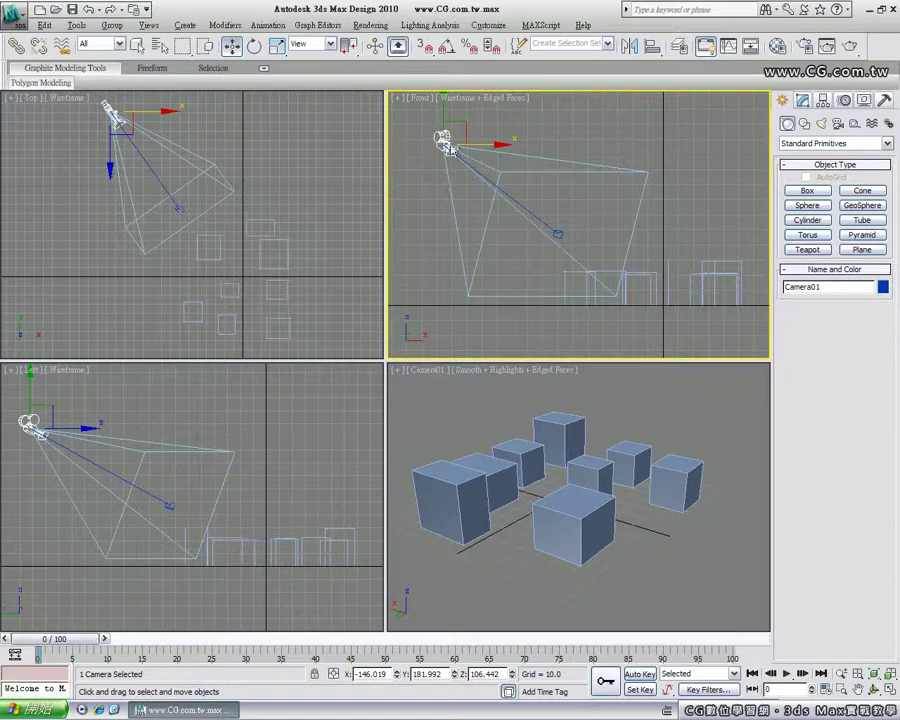
pyautogui.click(559, 234)
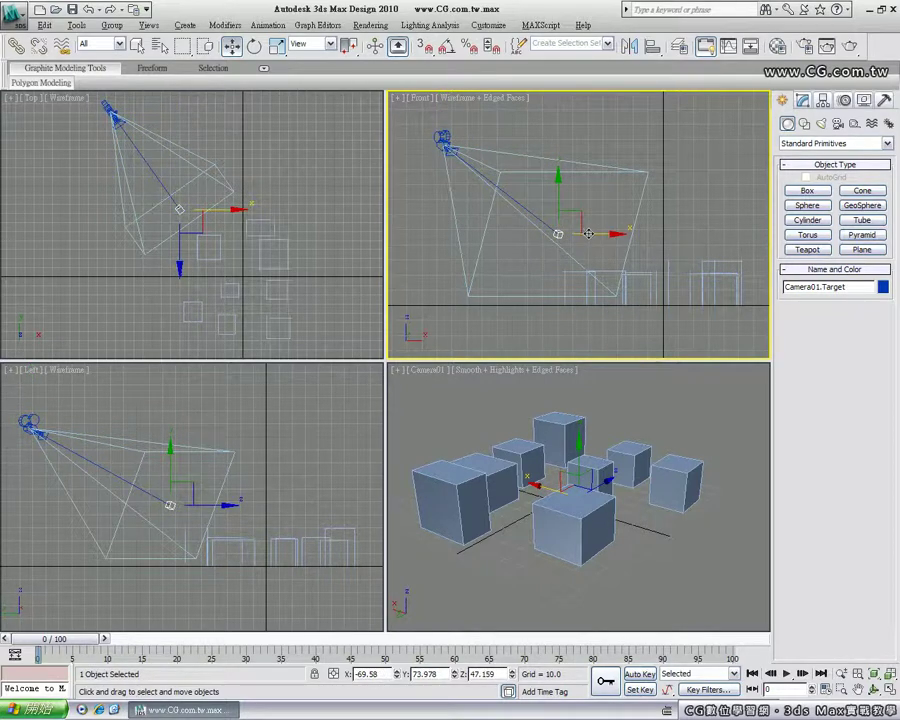
# Step: Move Camera01.Target right, lower, and into the box cluster using the Front and Top views
pyautogui.moveTo(581, 221)
pyautogui.mouseDown()
pyautogui.moveTo(675, 232)
pyautogui.moveTo(673, 223)
pyautogui.moveTo(696, 220)
pyautogui.moveTo(701, 233)
pyautogui.moveTo(682, 234)
pyautogui.mouseUp()
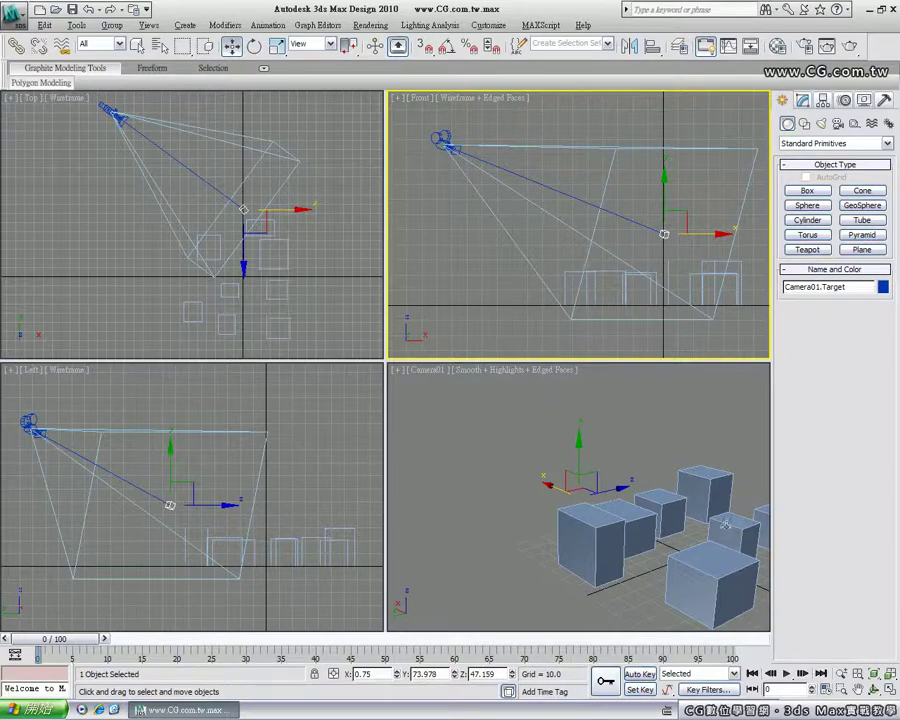
pyautogui.moveTo(665, 180); pyautogui.dragTo(663, 302)
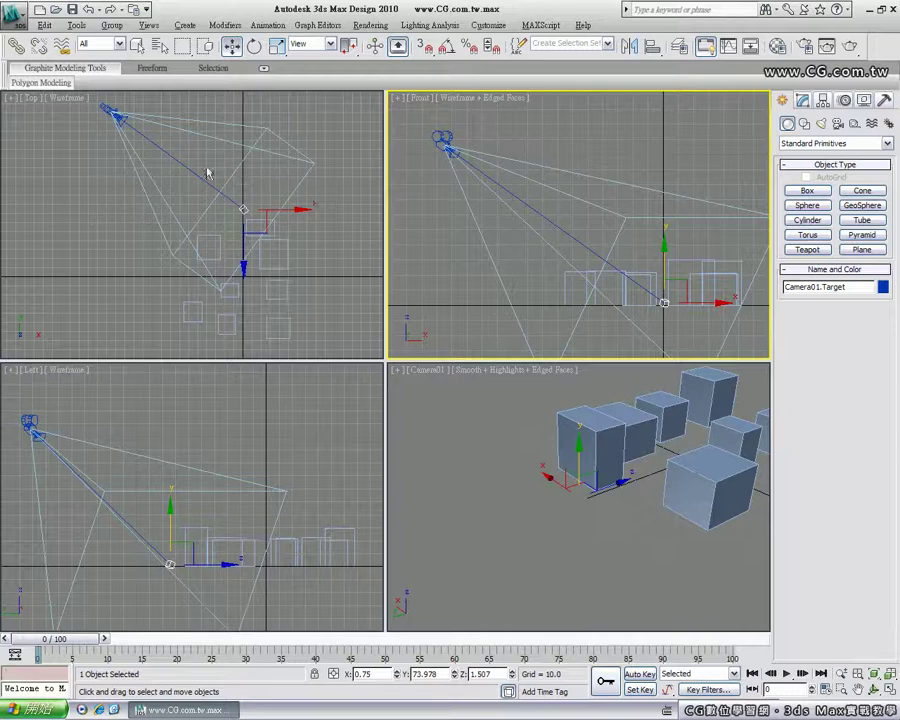
pyautogui.rightClick(300, 225)
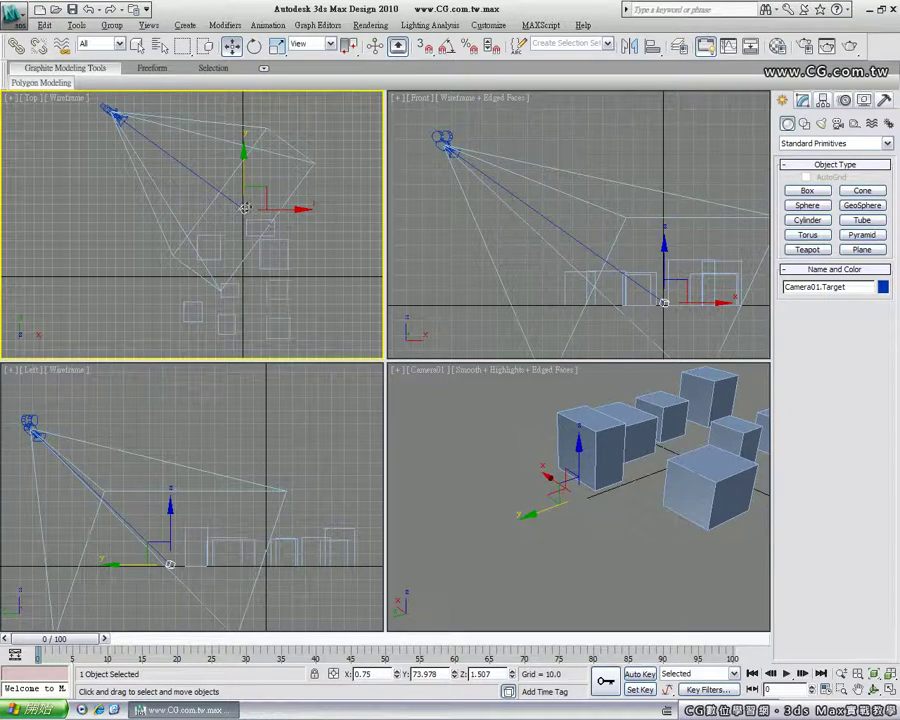
pyautogui.moveTo(260, 199); pyautogui.dragTo(258, 267)
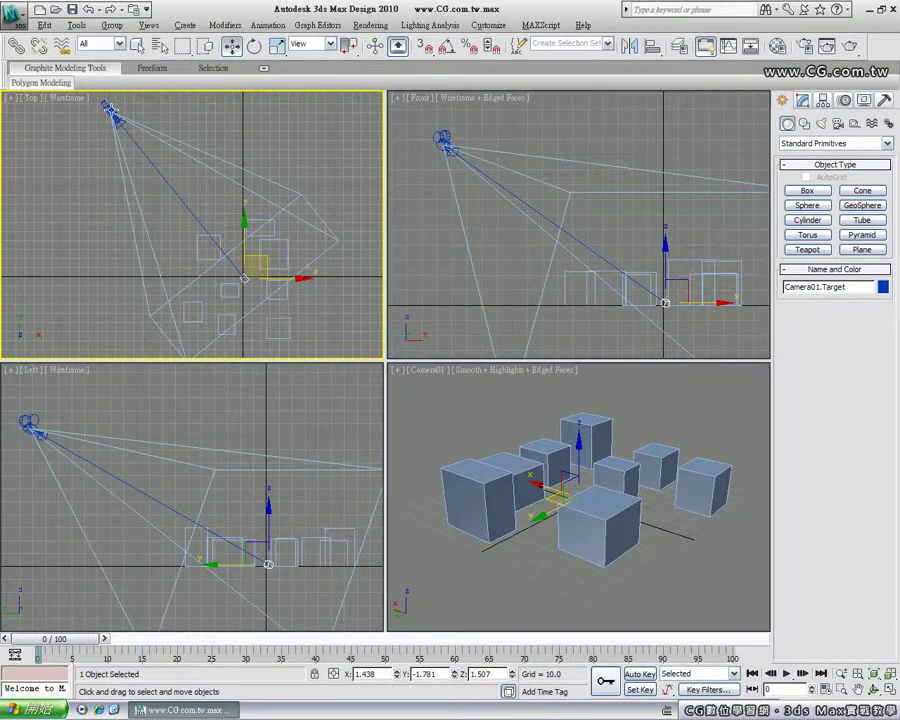
# Step: Reposition Camera01 in the Top view to X -158.97, Y 178.591, Z 106.442
pyautogui.click(115, 113)
pyautogui.moveTo(131, 97); pyautogui.dragTo(150, 130)
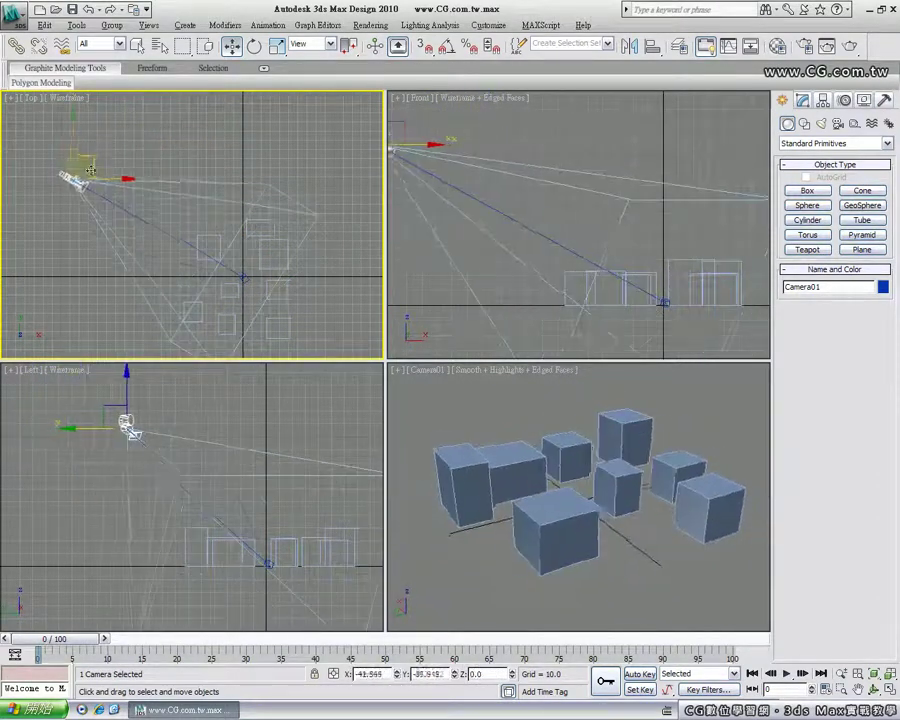
pyautogui.moveTo(150, 130)
pyautogui.mouseDown()
pyautogui.moveTo(95, 218)
pyautogui.moveTo(145, 128)
pyautogui.mouseUp()
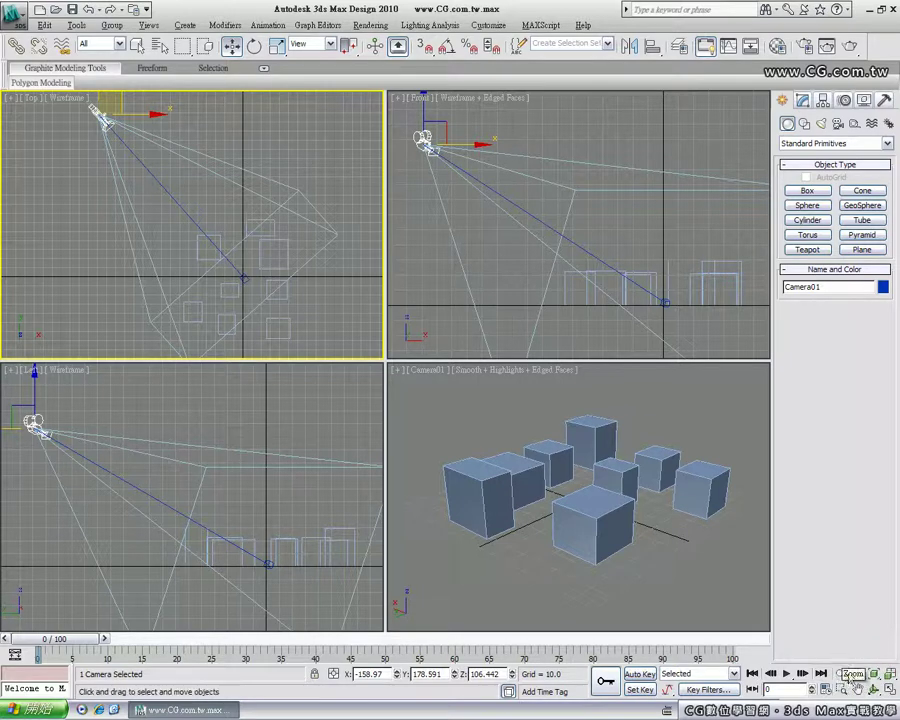
# Step: Dolly Camera01 in and back out until its view frames the whole box cluster
pyautogui.click(431, 392)
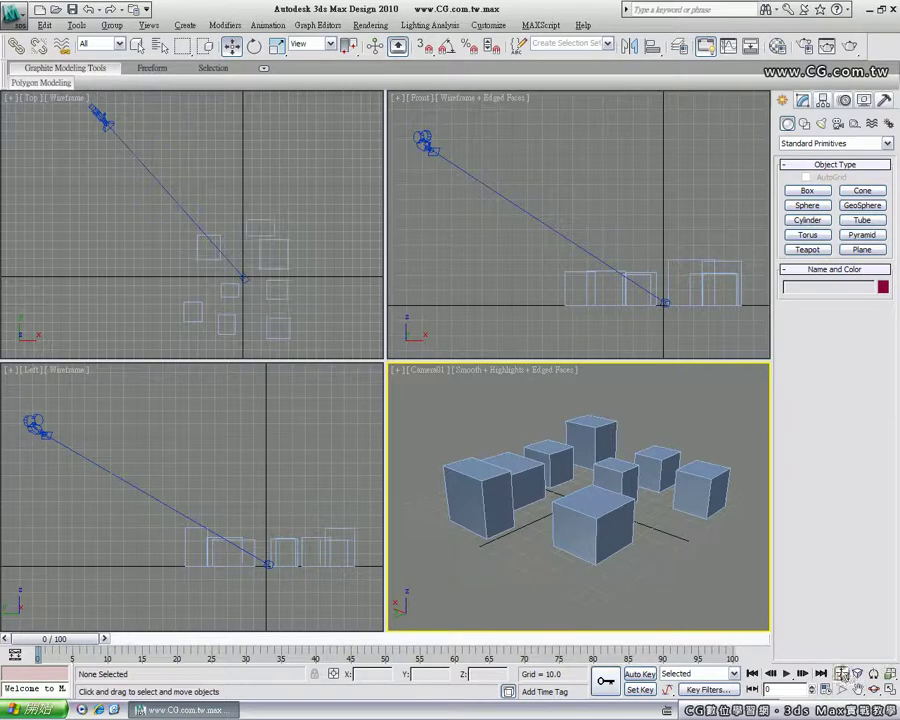
pyautogui.click(843, 675)
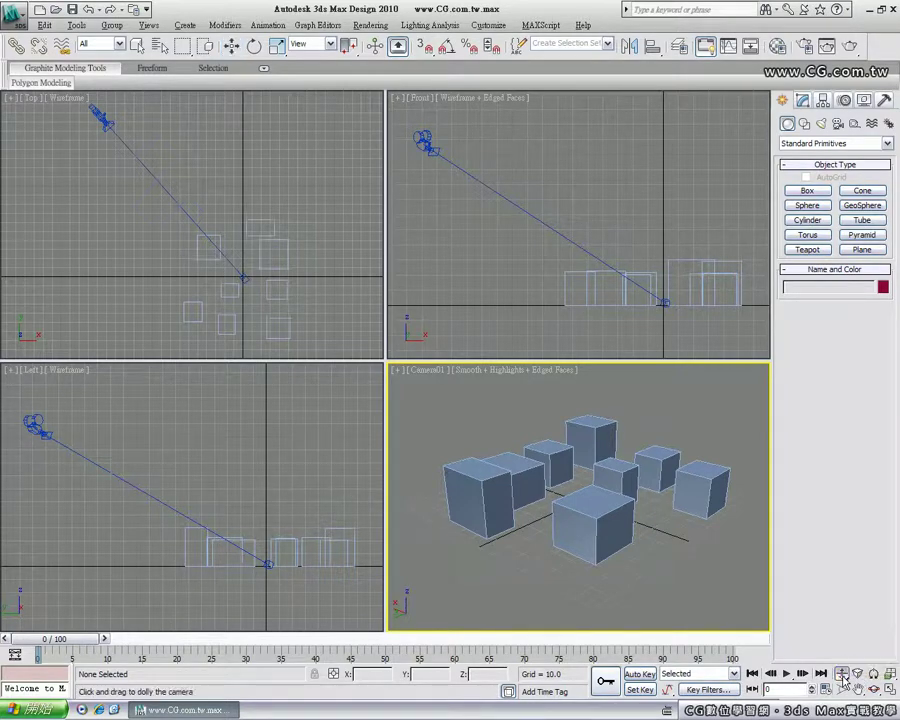
pyautogui.moveTo(582, 563)
pyautogui.mouseDown()
pyautogui.moveTo(578, 572)
pyautogui.moveTo(578, 545)
pyautogui.mouseUp()
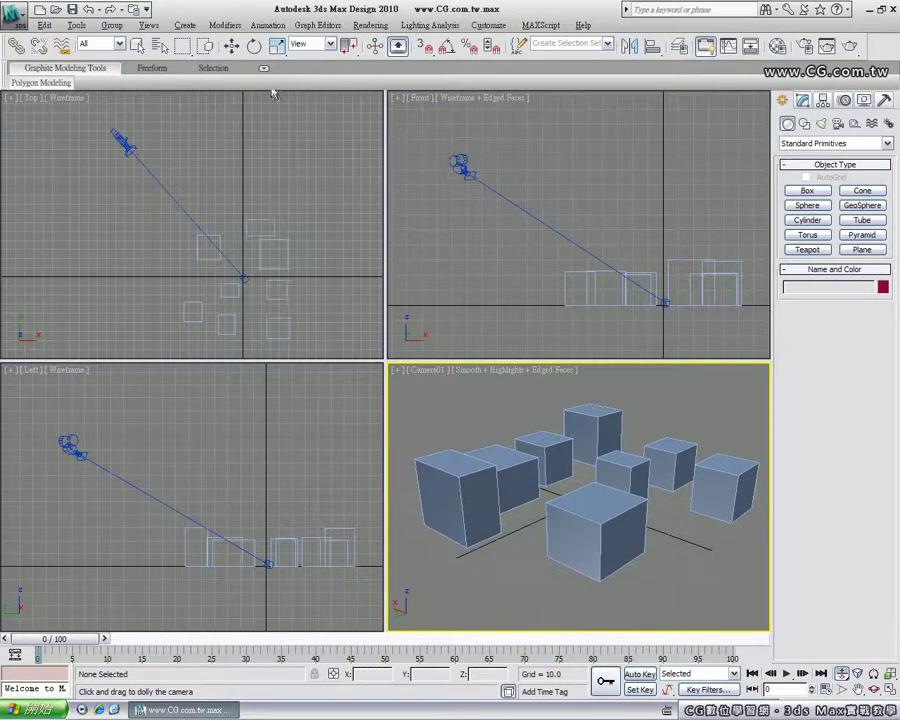
pyautogui.click(228, 49)
pyautogui.click(461, 165)
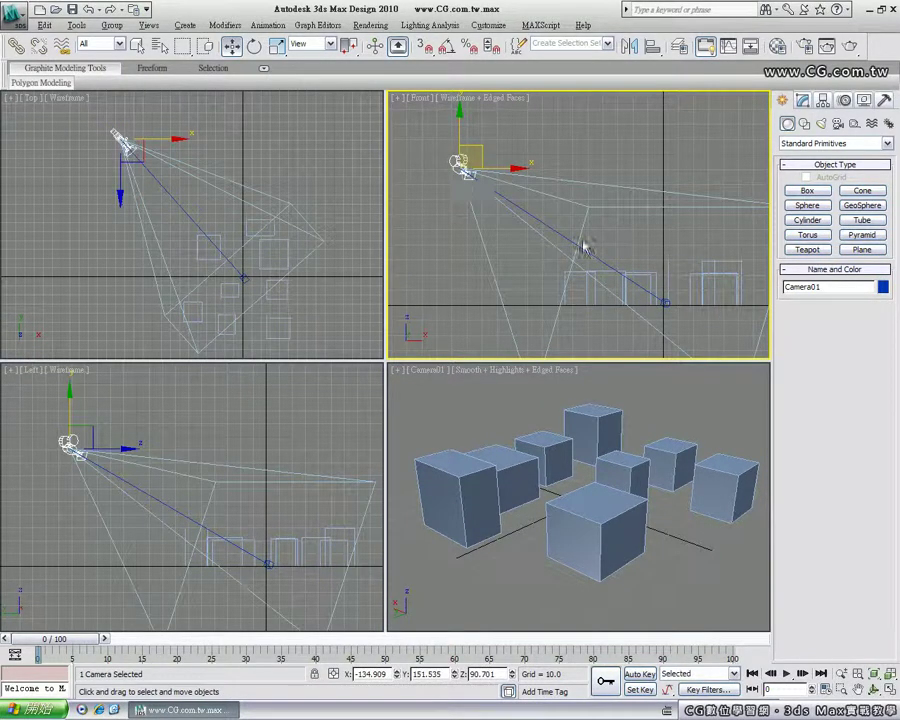
pyautogui.rightClick(516, 449)
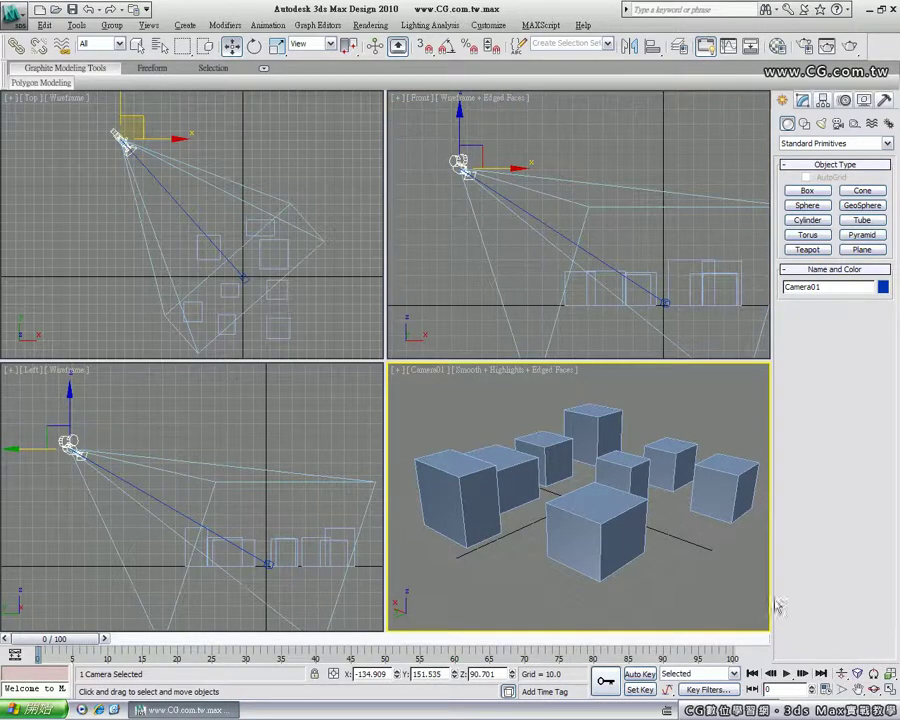
pyautogui.click(841, 673)
pyautogui.moveTo(572, 548); pyautogui.dragTo(570, 560)
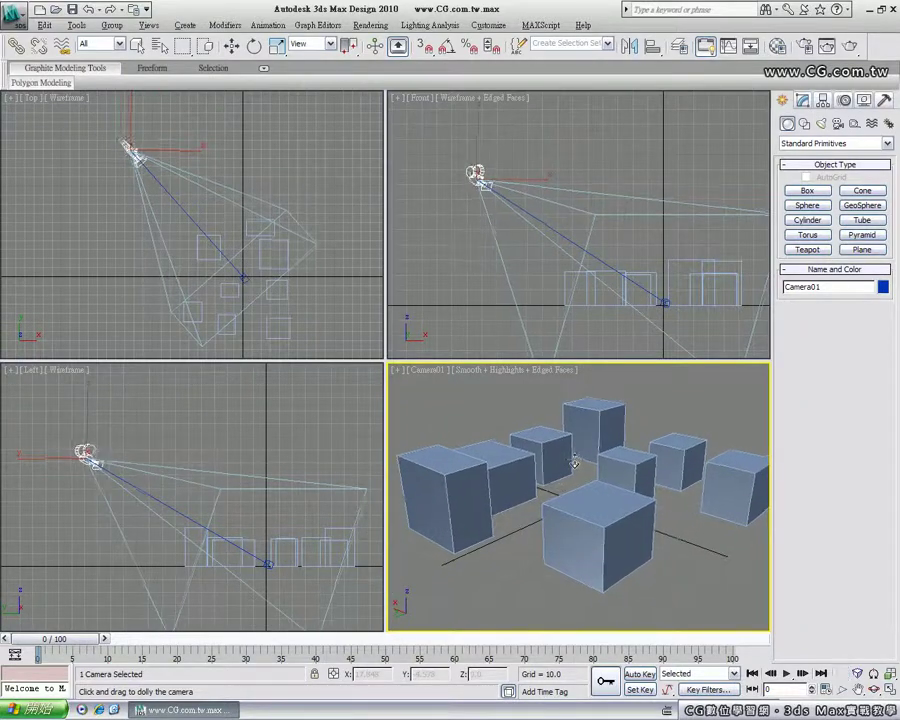
pyautogui.moveTo(549, 415)
pyautogui.mouseDown()
pyautogui.moveTo(573, 477)
pyautogui.moveTo(795, 575)
pyautogui.mouseUp()
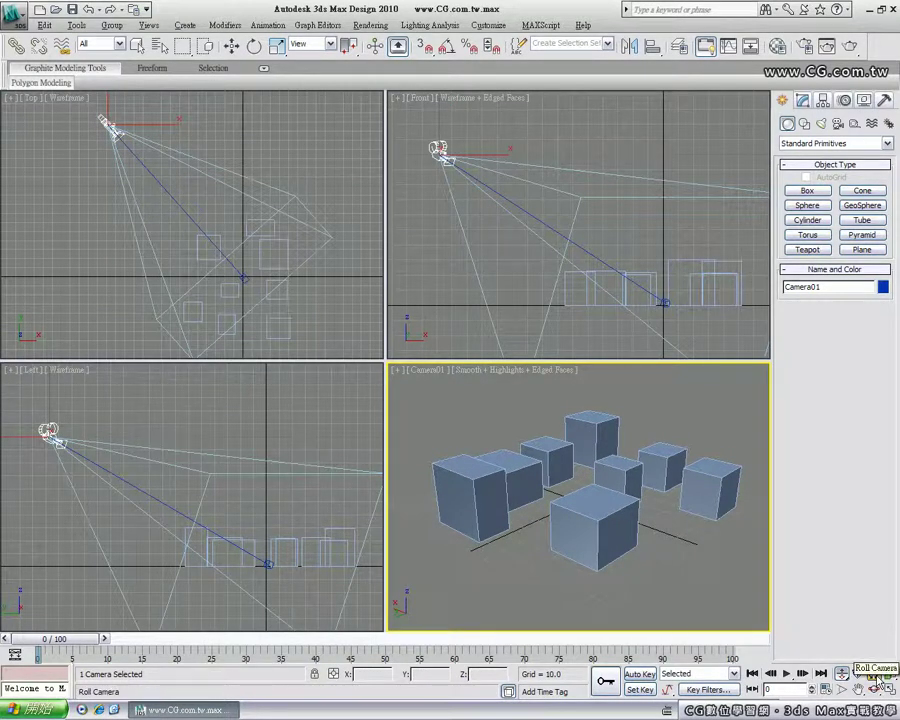
pyautogui.click(875, 676)
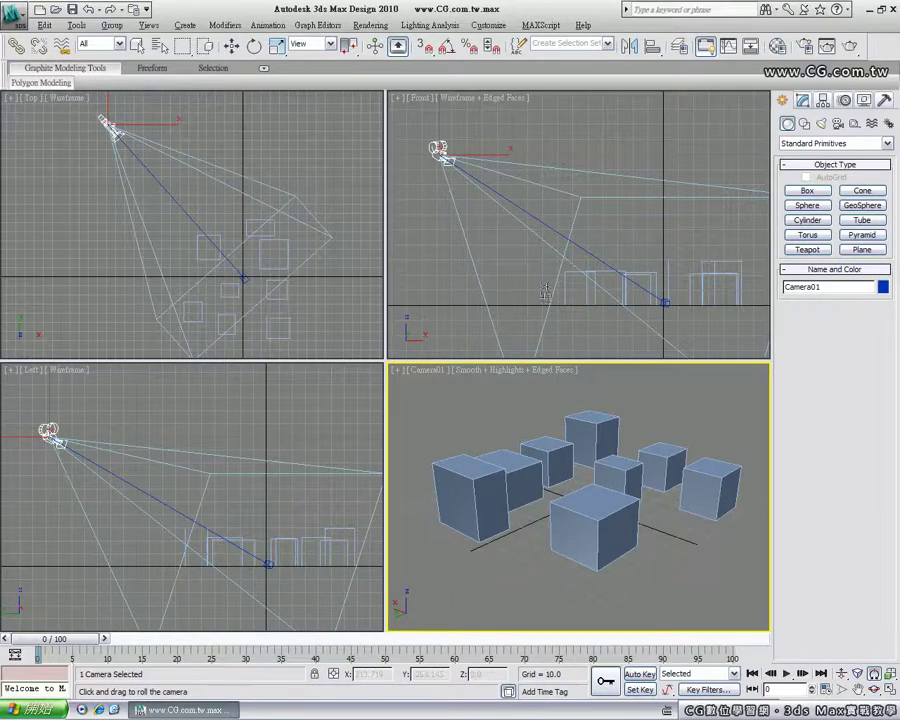
pyautogui.moveTo(595, 488)
pyautogui.mouseDown()
pyautogui.moveTo(585, 466)
pyautogui.moveTo(563, 461)
pyautogui.moveTo(571, 440)
pyautogui.moveTo(597, 432)
pyautogui.moveTo(635, 446)
pyautogui.moveTo(574, 428)
pyautogui.moveTo(617, 427)
pyautogui.moveTo(570, 414)
pyautogui.moveTo(624, 424)
pyautogui.mouseUp()
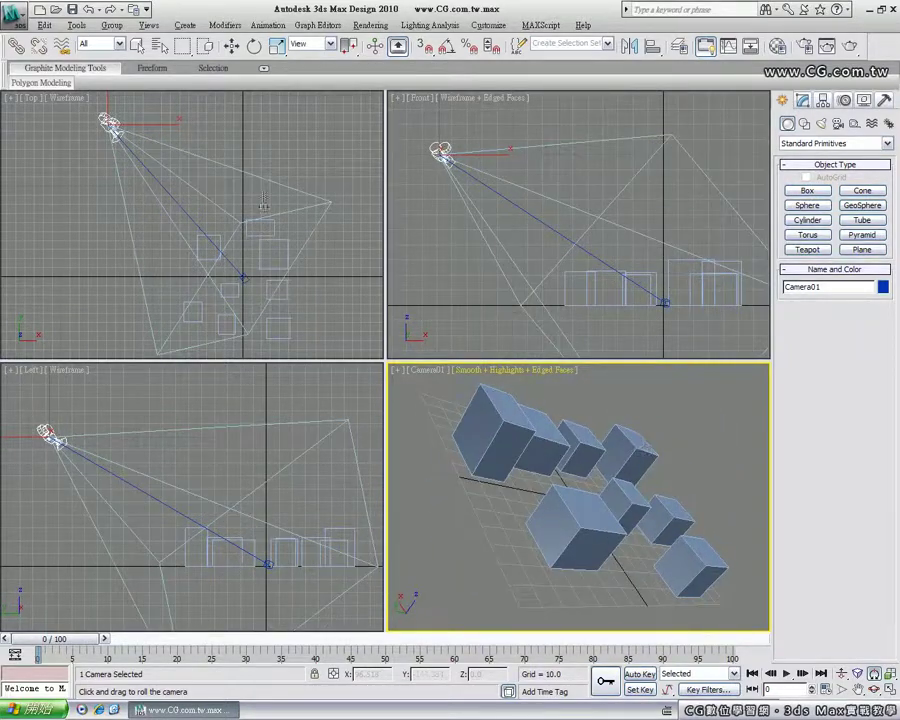
pyautogui.click(88, 10)
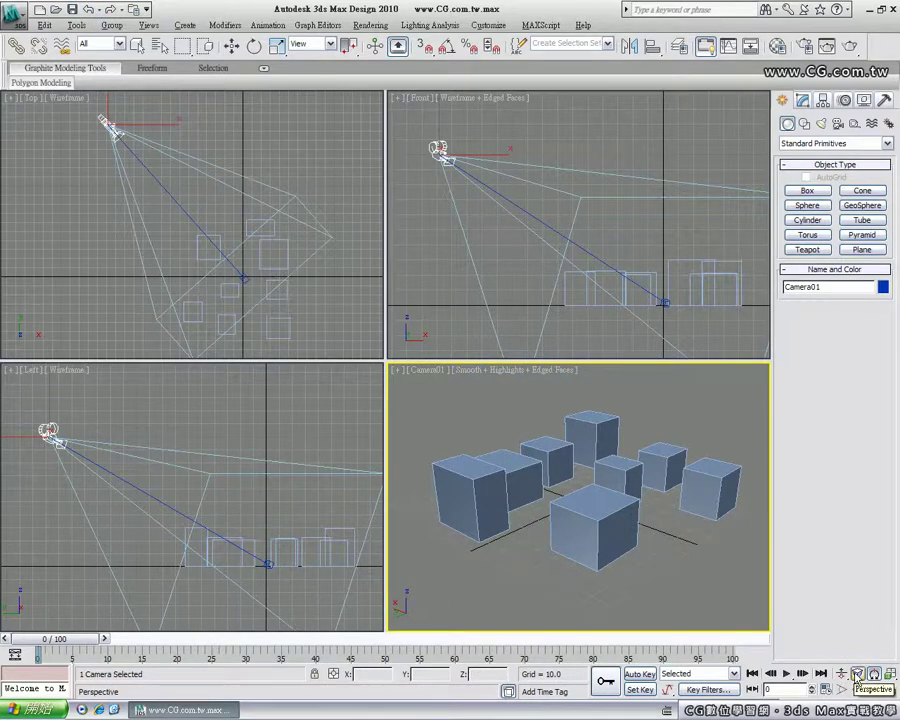
# Step: Adjust Camera01's perspective, moving it closer with a wider field of view for stronger perspective
pyautogui.click(857, 675)
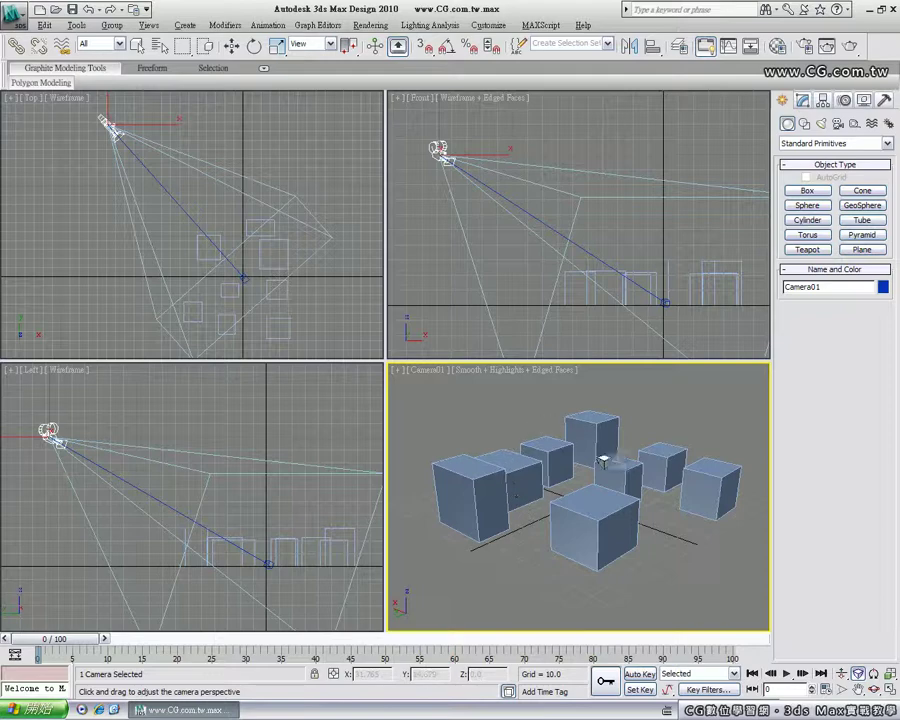
pyautogui.moveTo(581, 474); pyautogui.dragTo(678, 4)
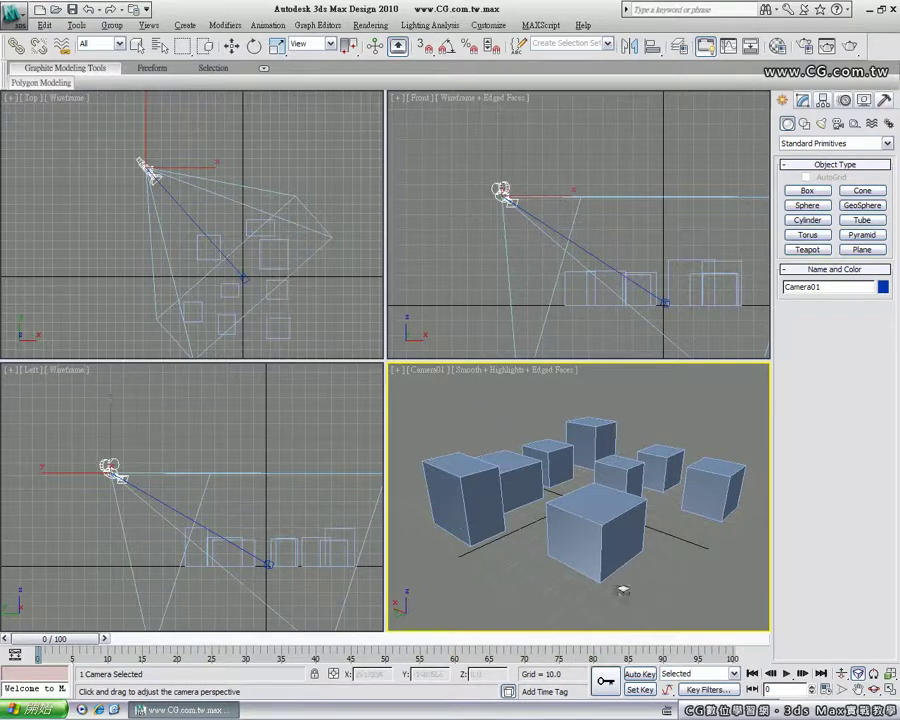
pyautogui.moveTo(561, 483); pyautogui.dragTo(572, 174)
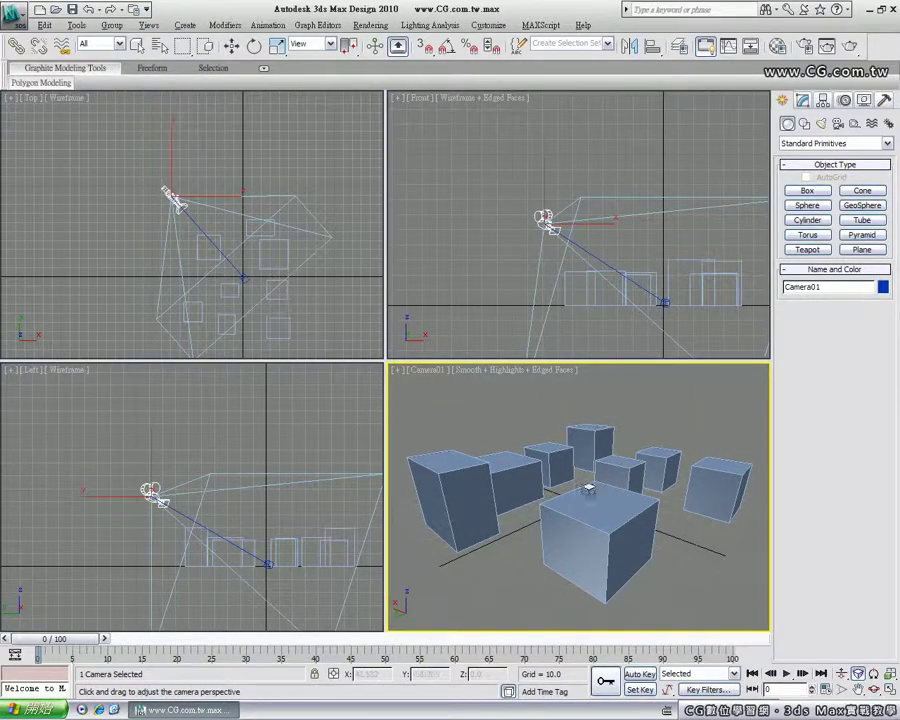
pyautogui.moveTo(590, 466); pyautogui.dragTo(590, 356)
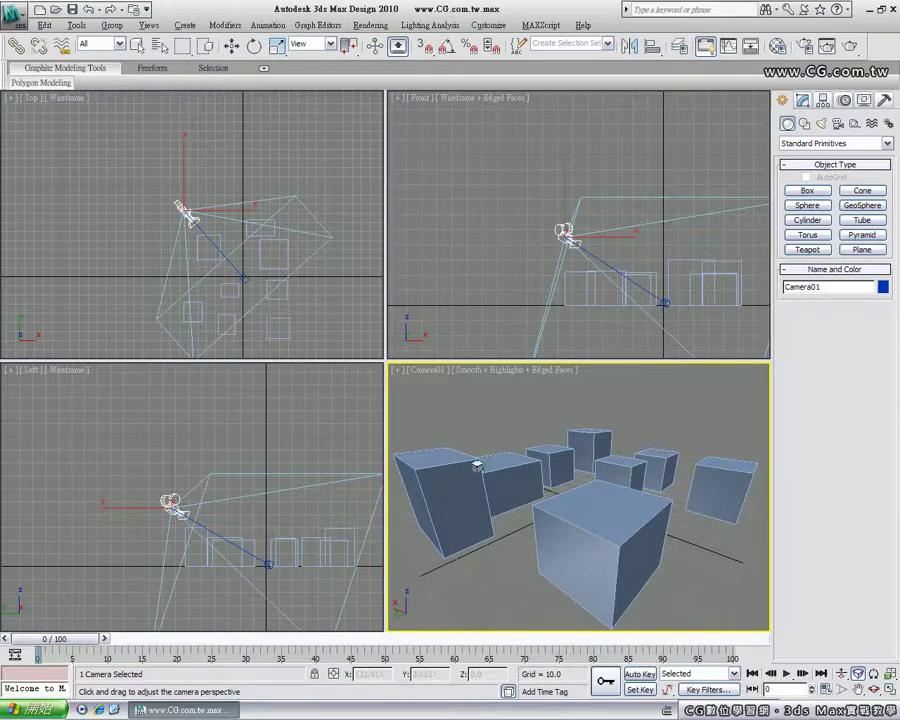
pyautogui.moveTo(578, 466)
pyautogui.mouseDown()
pyautogui.moveTo(584, 418)
pyautogui.moveTo(591, 612)
pyautogui.moveTo(572, 422)
pyautogui.moveTo(585, 593)
pyautogui.moveTo(556, 415)
pyautogui.moveTo(600, 678)
pyautogui.moveTo(575, 450)
pyautogui.moveTo(599, 645)
pyautogui.moveTo(549, 421)
pyautogui.moveTo(572, 422)
pyautogui.moveTo(589, 617)
pyautogui.moveTo(563, 440)
pyautogui.mouseUp()
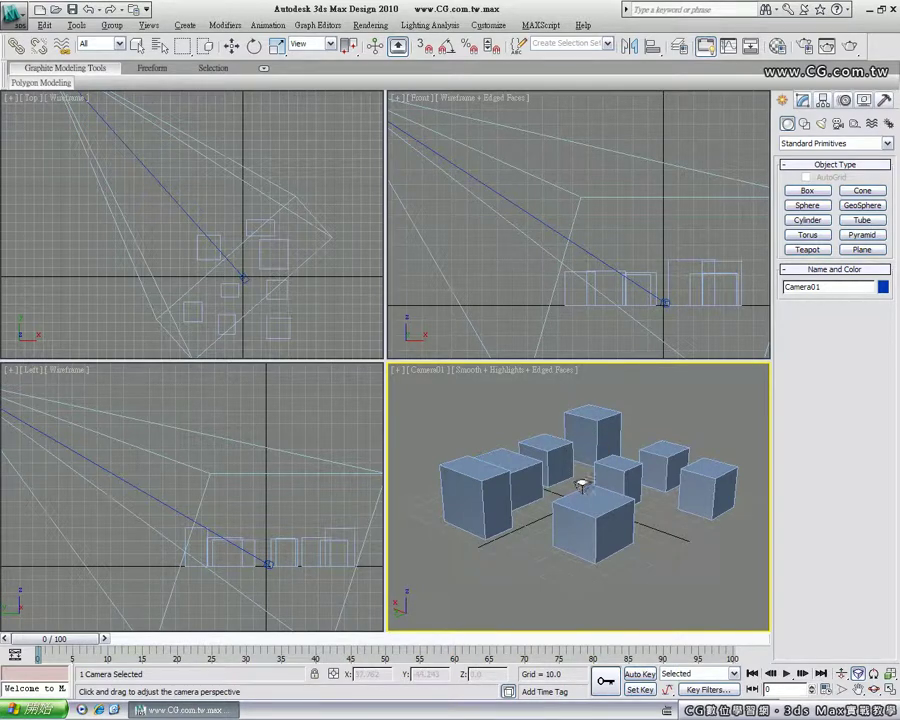
pyautogui.moveTo(570, 506); pyautogui.dragTo(572, 303)
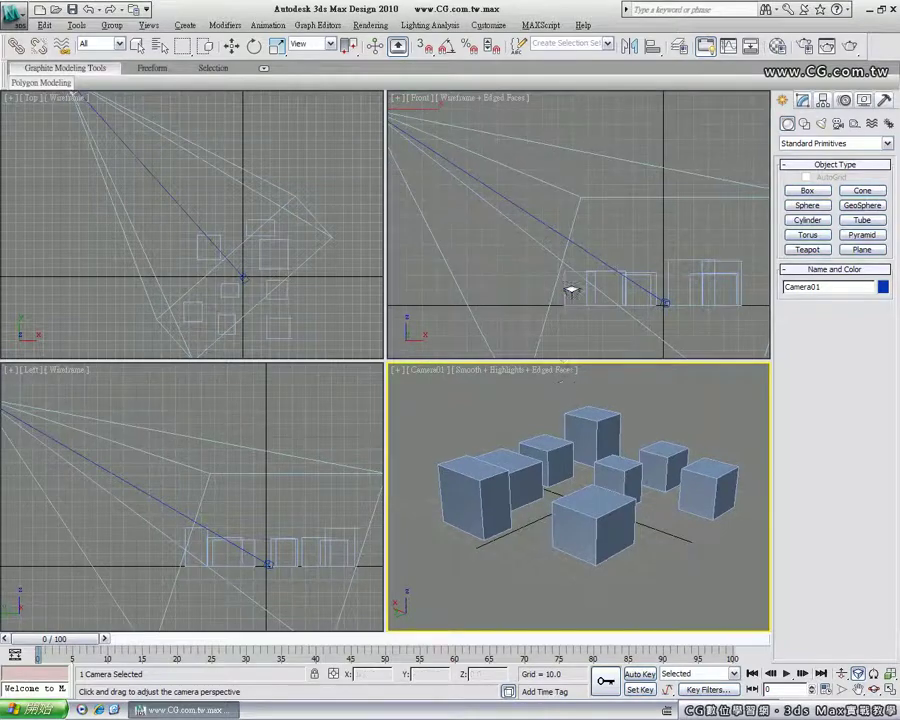
pyautogui.moveTo(574, 508)
pyautogui.mouseDown()
pyautogui.moveTo(570, 284)
pyautogui.moveTo(568, 506)
pyautogui.moveTo(588, 317)
pyautogui.moveTo(590, 340)
pyautogui.moveTo(594, 416)
pyautogui.moveTo(582, 396)
pyautogui.moveTo(590, 597)
pyautogui.mouseUp()
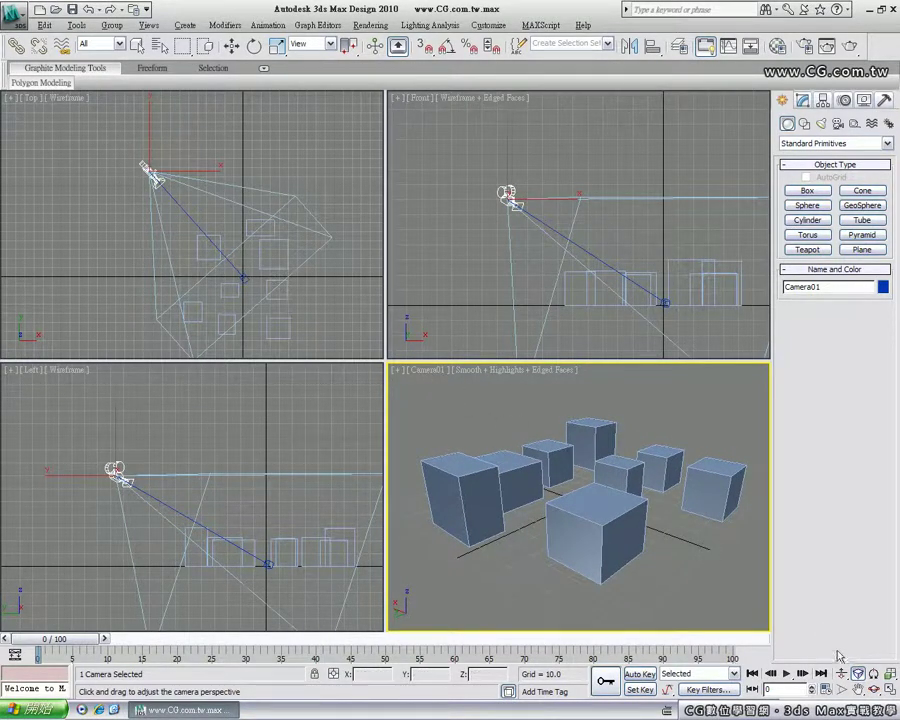
# Step: Orbit Camera01 around the boxes to X -98.793, Y 121.346, Z 67.256
pyautogui.click(873, 690)
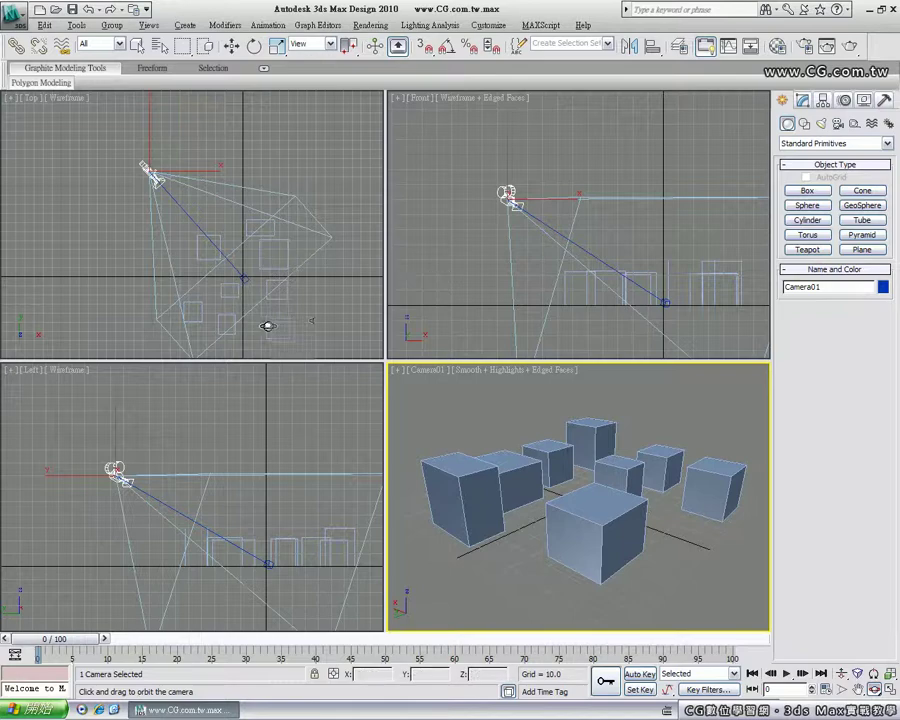
pyautogui.click(217, 267)
pyautogui.moveTo(217, 267); pyautogui.dragTo(140, 197)
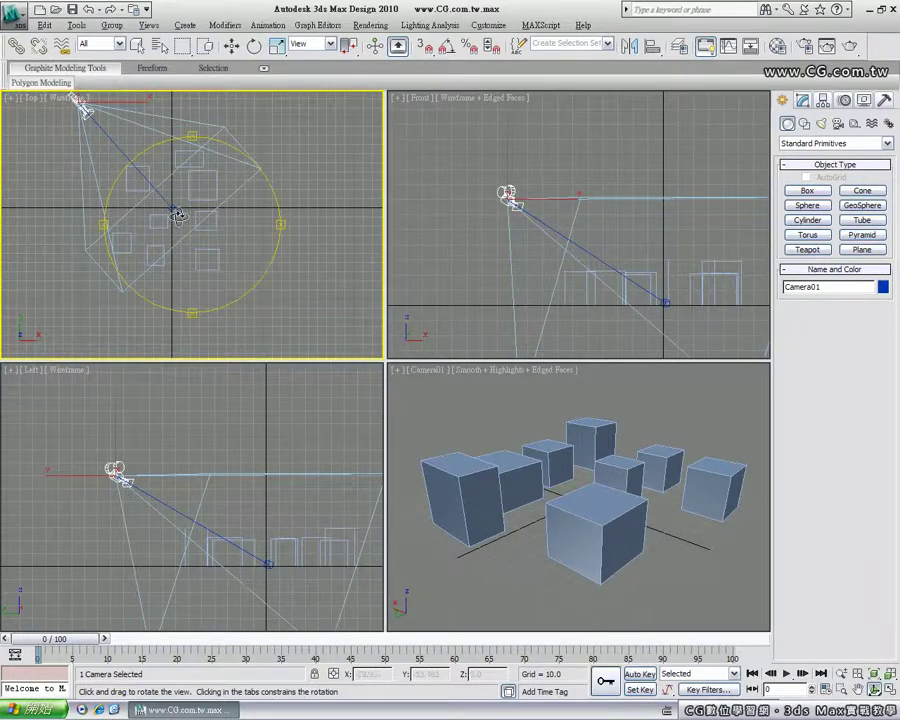
pyautogui.rightClick(568, 477)
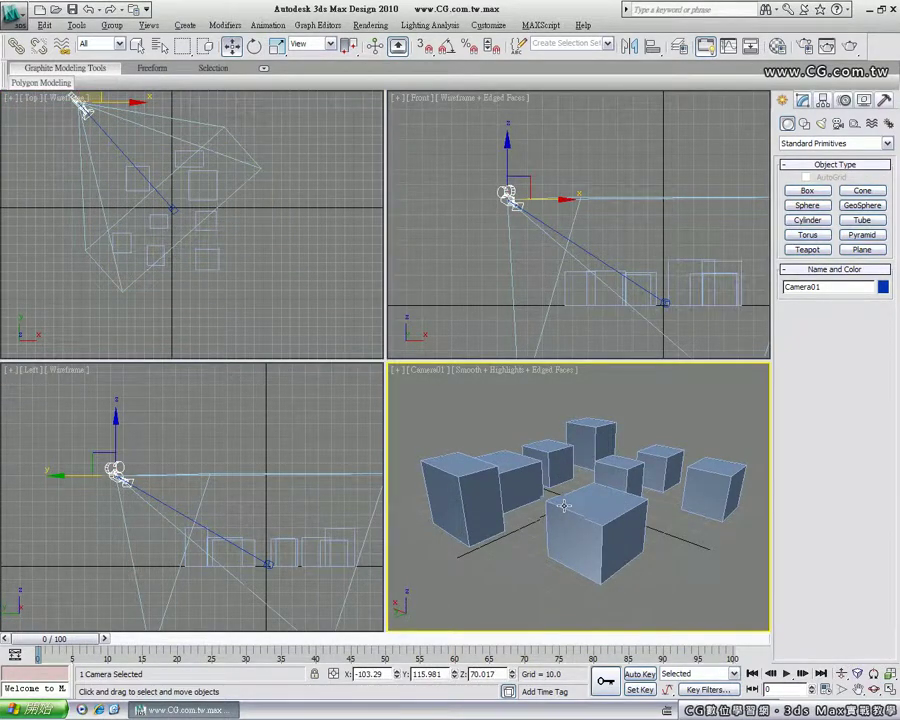
pyautogui.hotkey('ctrl', 'r')
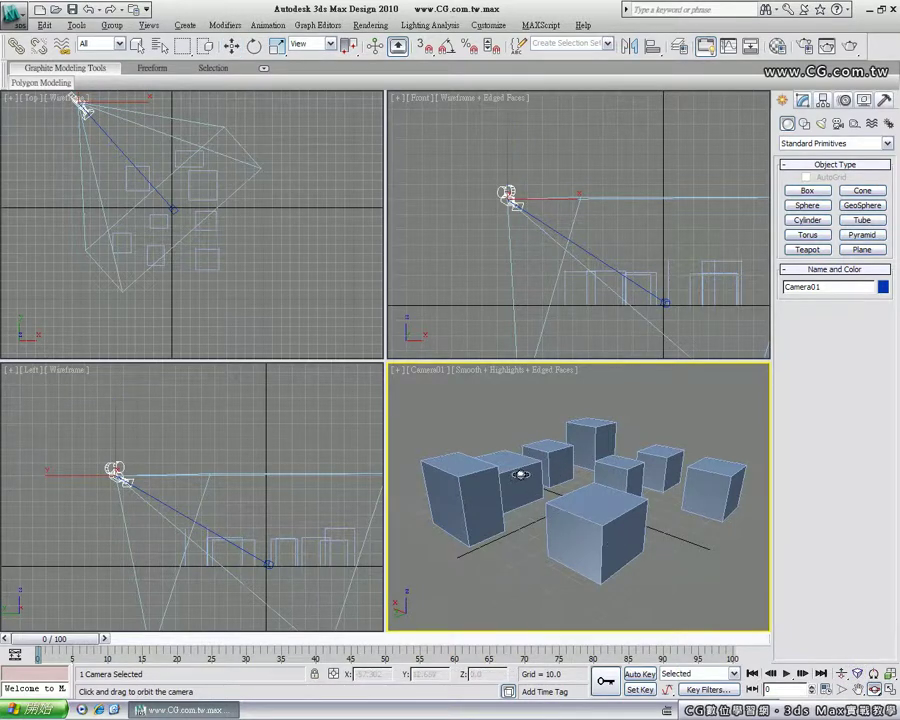
pyautogui.moveTo(700, 580)
pyautogui.mouseDown()
pyautogui.moveTo(590, 518)
pyautogui.moveTo(259, 517)
pyautogui.mouseUp()
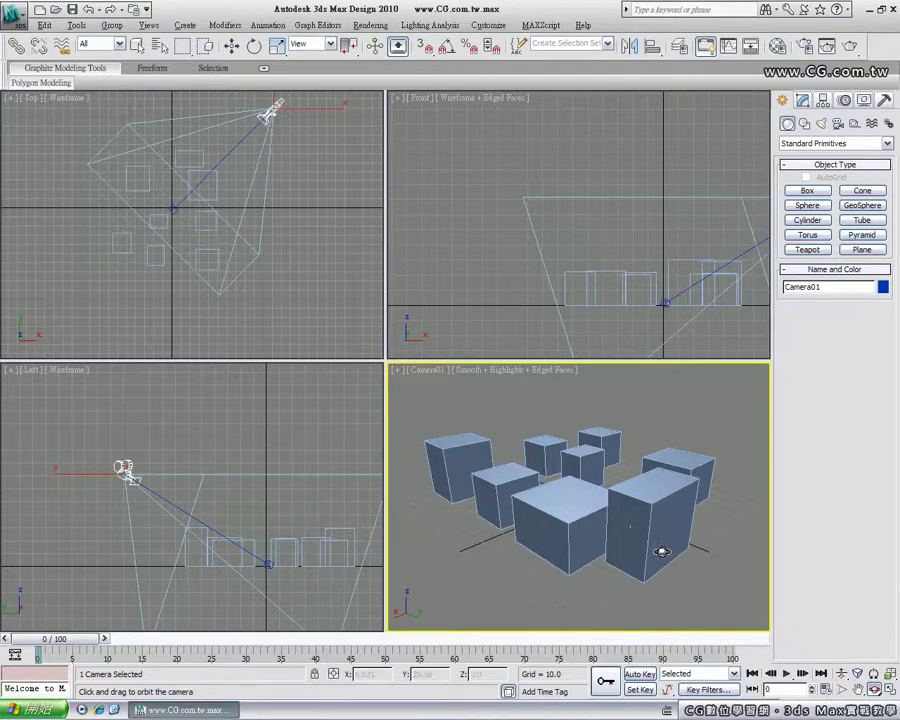
pyautogui.moveTo(661, 548)
pyautogui.mouseDown()
pyautogui.moveTo(251, 557)
pyautogui.moveTo(592, 558)
pyautogui.moveTo(548, 550)
pyautogui.mouseUp()
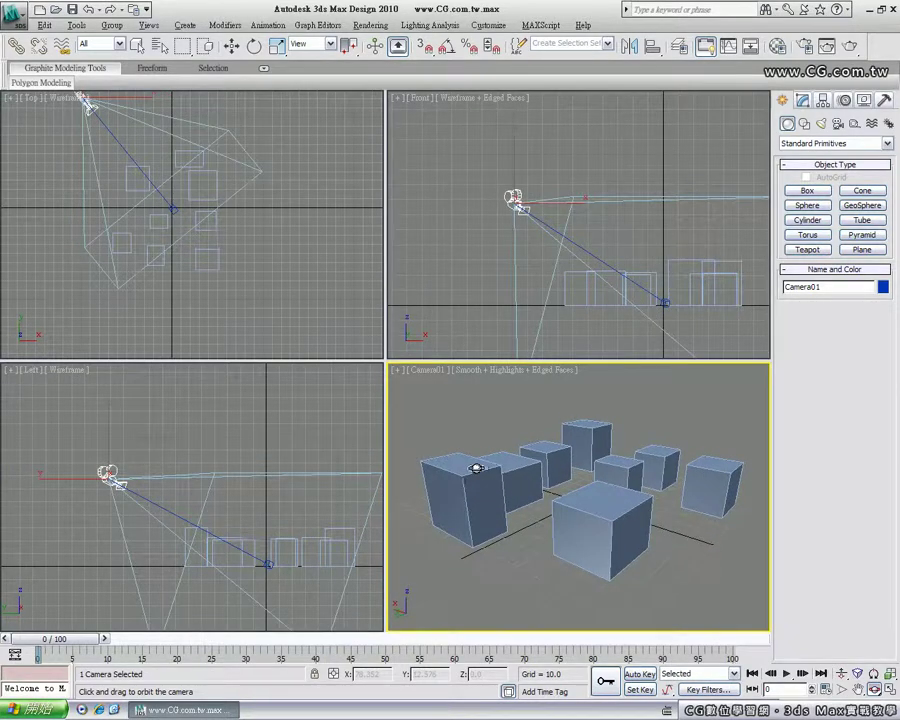
pyautogui.click(231, 45)
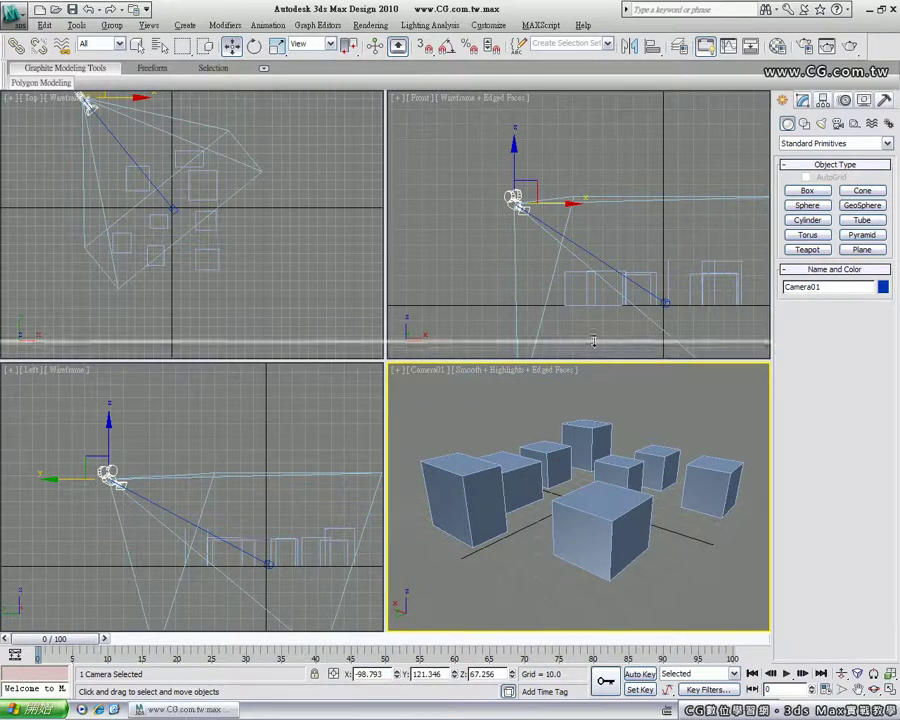
pyautogui.moveTo(592, 362); pyautogui.dragTo(592, 285)
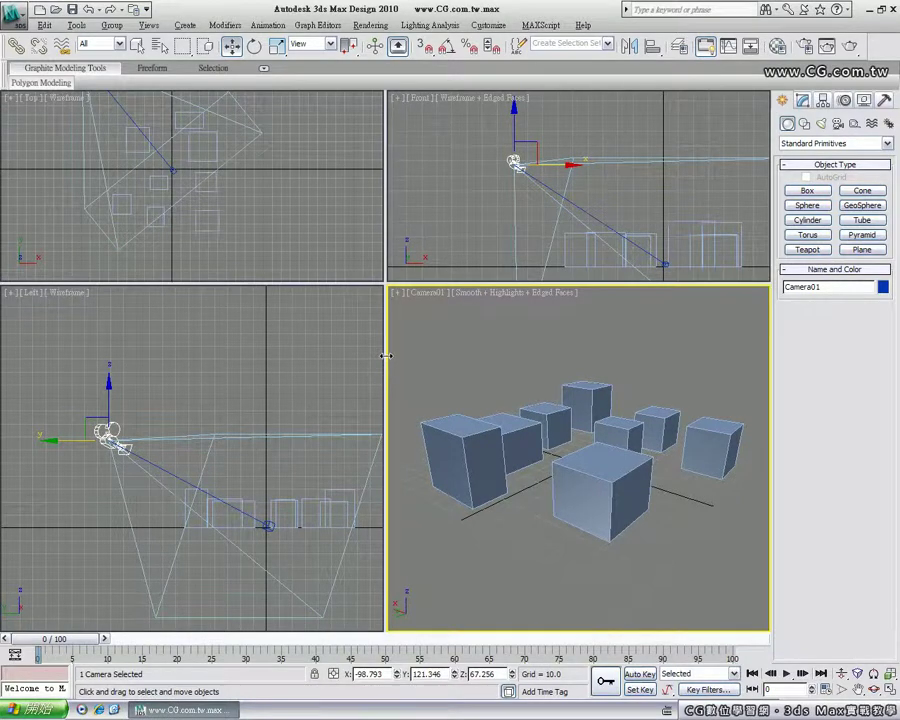
pyautogui.moveTo(386, 355); pyautogui.dragTo(231, 341)
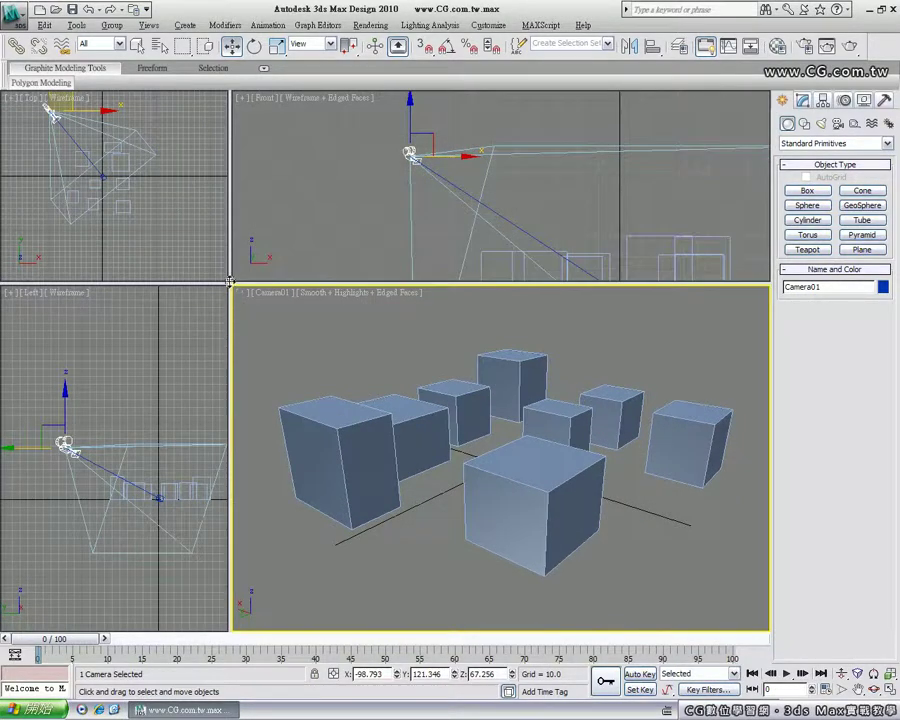
pyautogui.moveTo(230, 284)
pyautogui.mouseDown()
pyautogui.moveTo(173, 242)
pyautogui.moveTo(148, 348)
pyautogui.mouseUp()
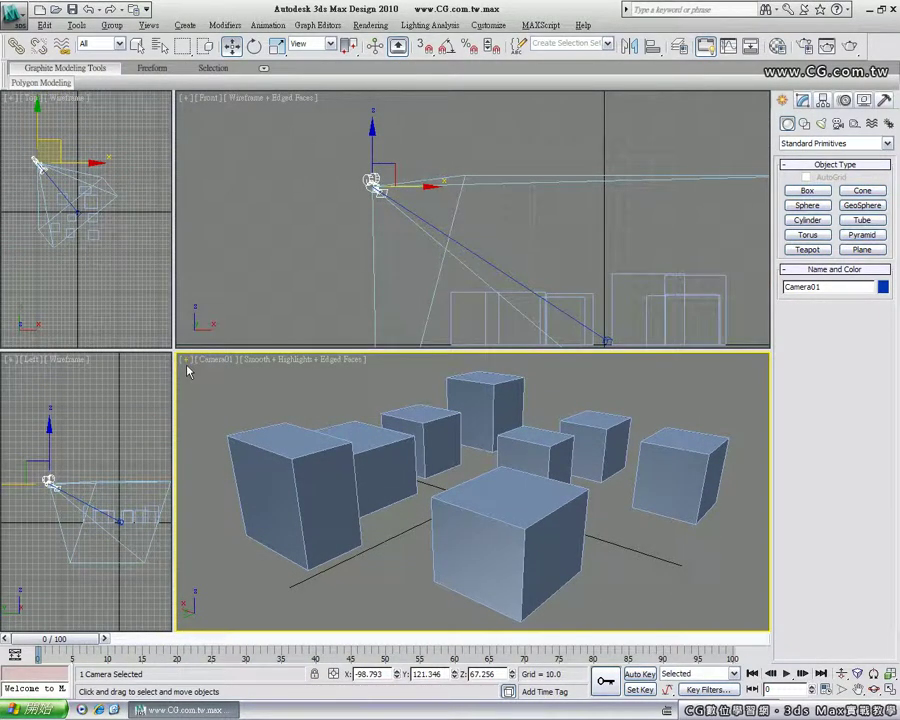
pyautogui.rightClick(392, 350)
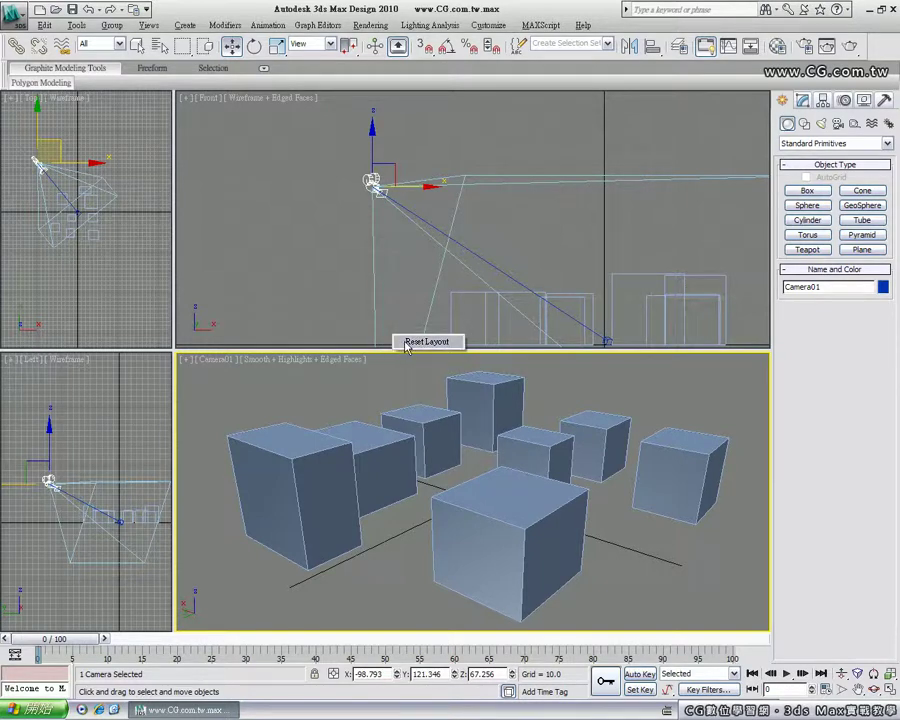
pyautogui.click(406, 347)
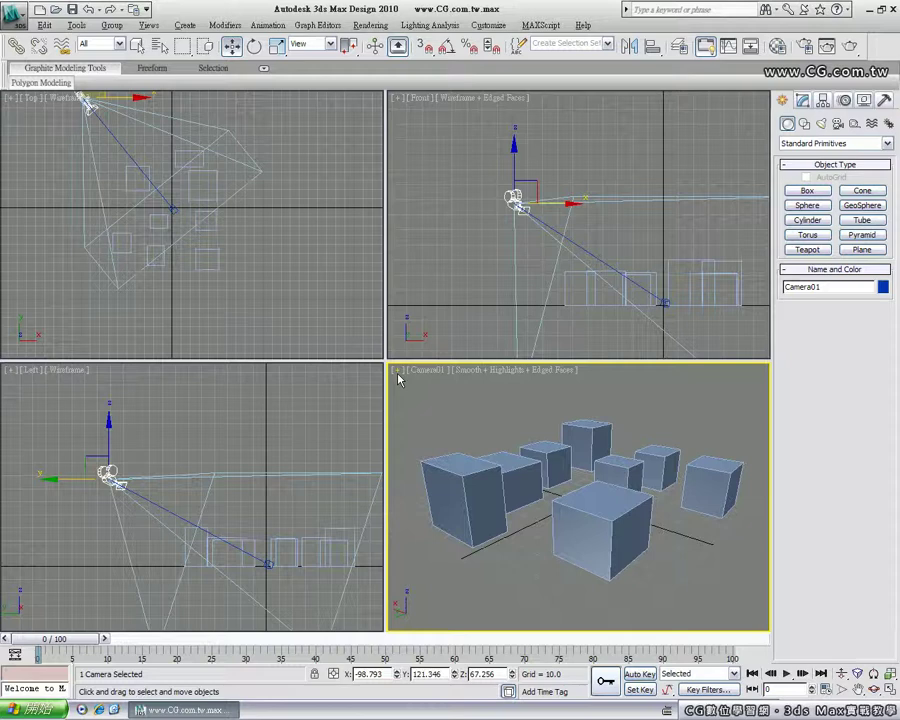
# Step: In Viewport Configuration, make the camera cell Perspective and apply the three-small-one-large layout
pyautogui.click(397, 371)
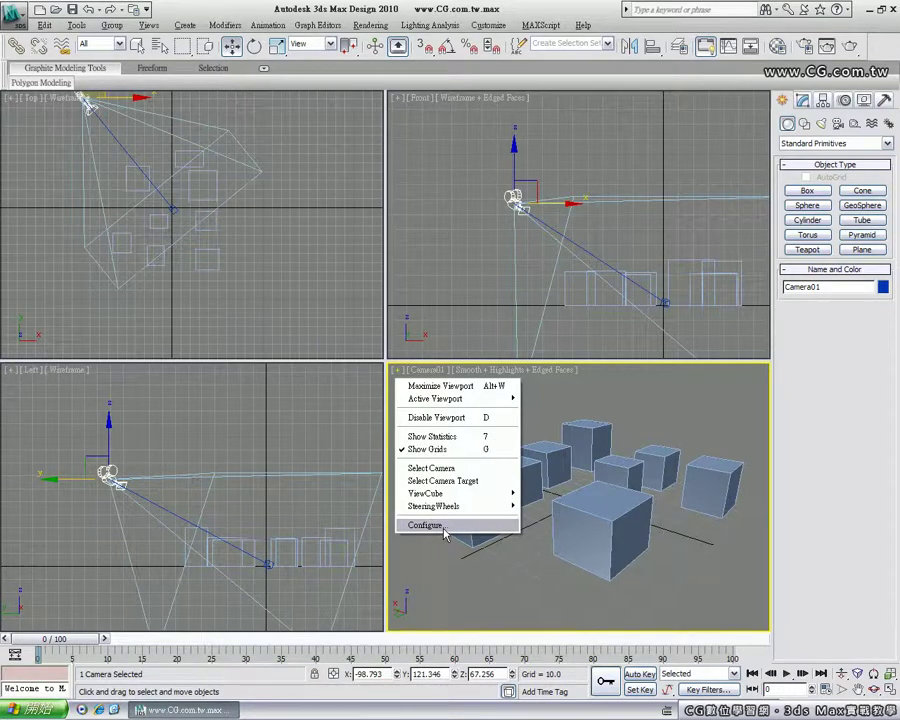
pyautogui.click(446, 534)
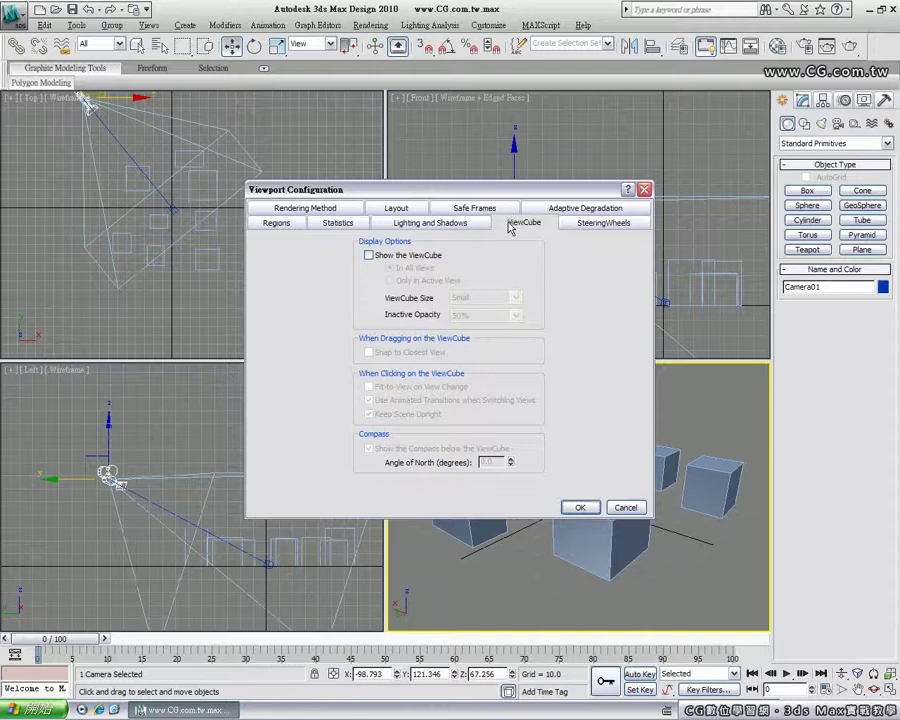
pyautogui.click(368, 256)
pyautogui.click(368, 256)
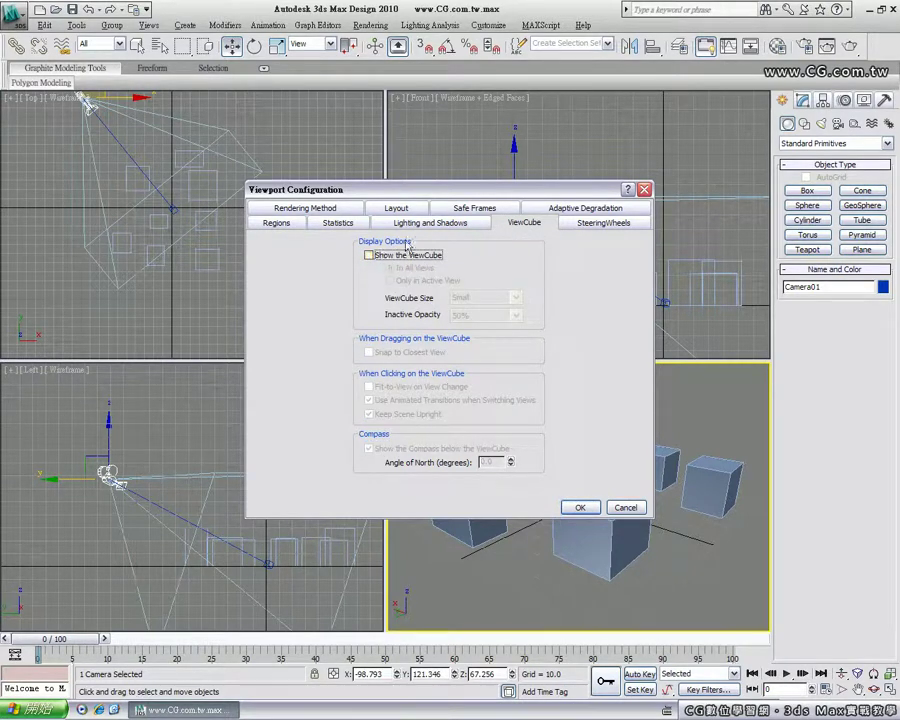
pyautogui.click(397, 209)
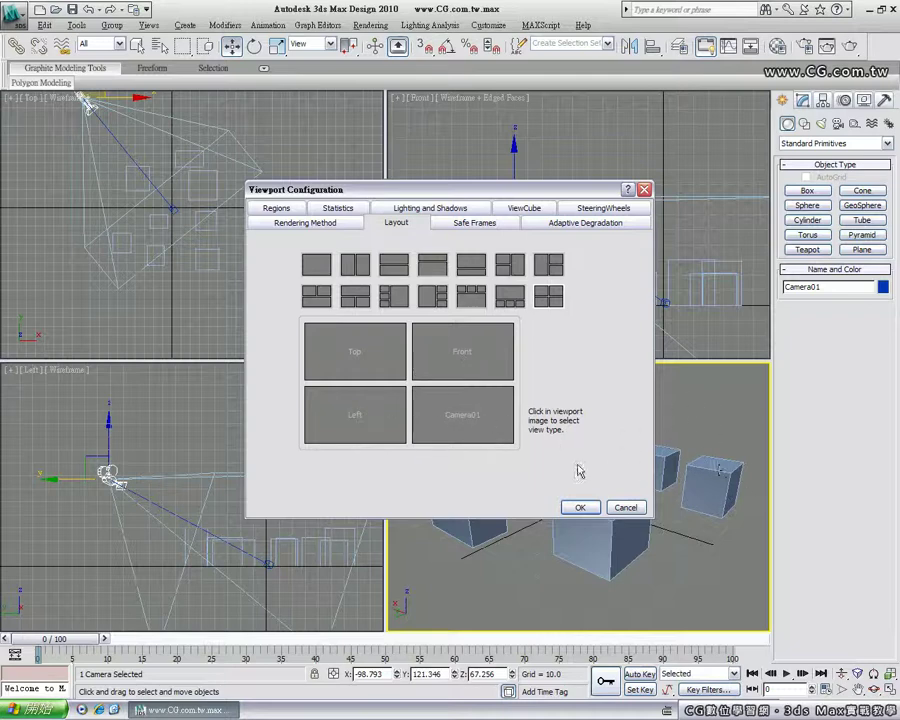
pyautogui.click(487, 420)
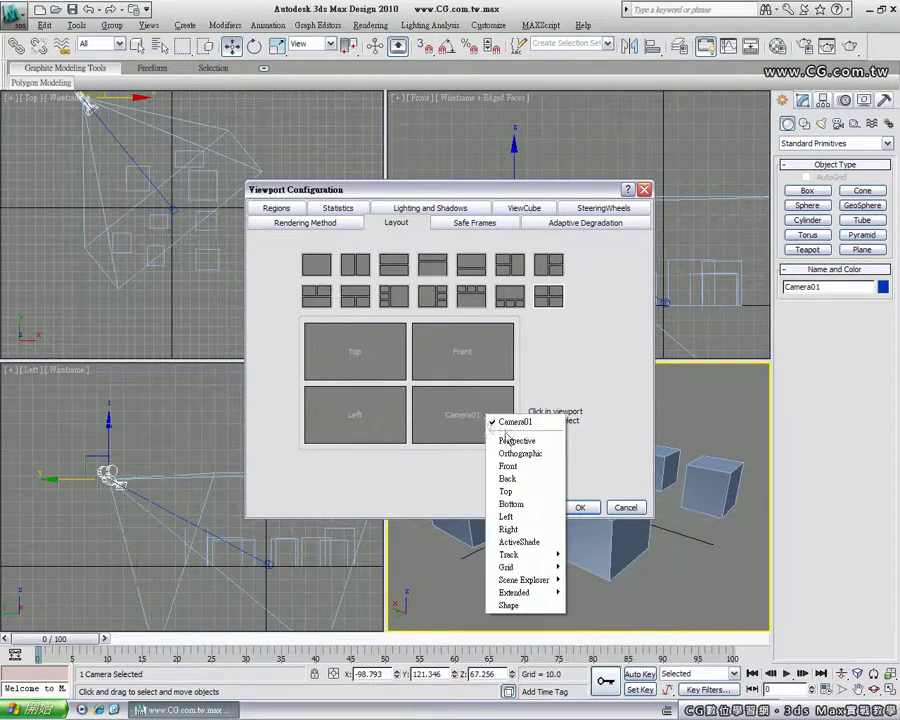
pyautogui.click(518, 442)
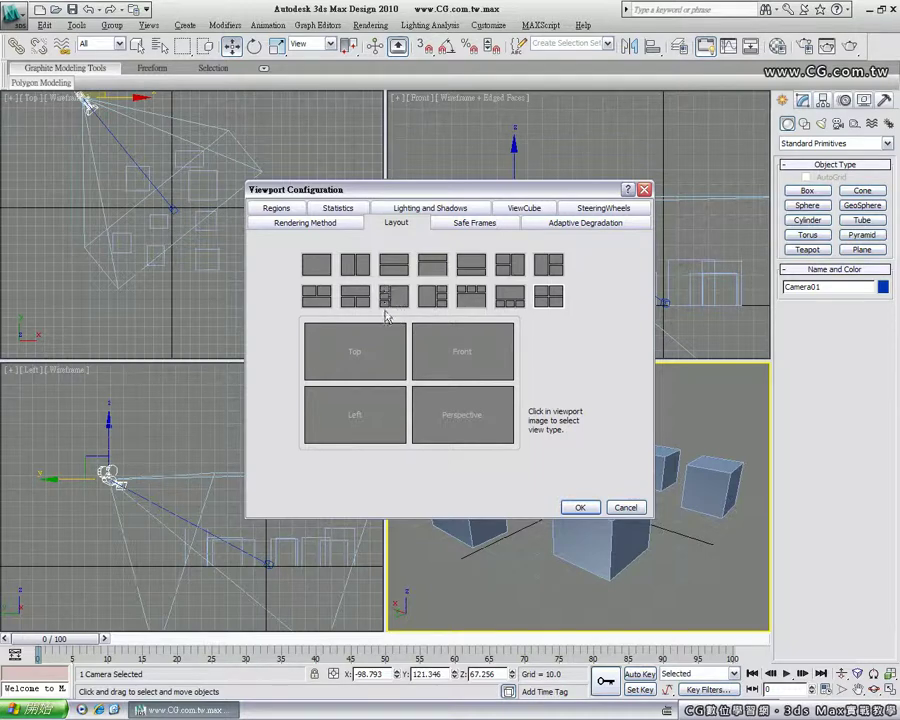
pyautogui.click(394, 300)
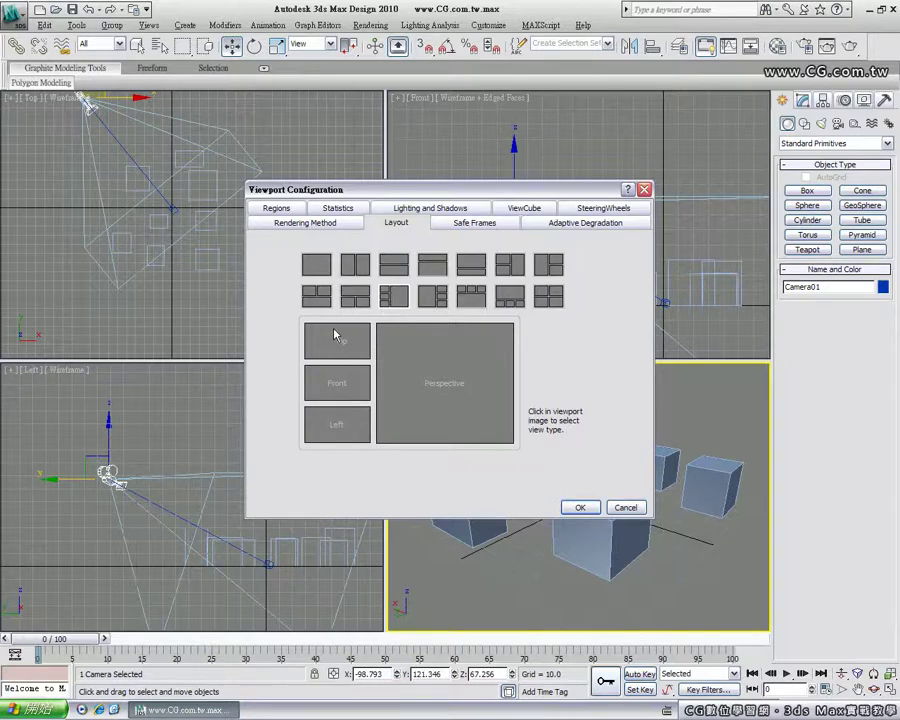
pyautogui.click(579, 507)
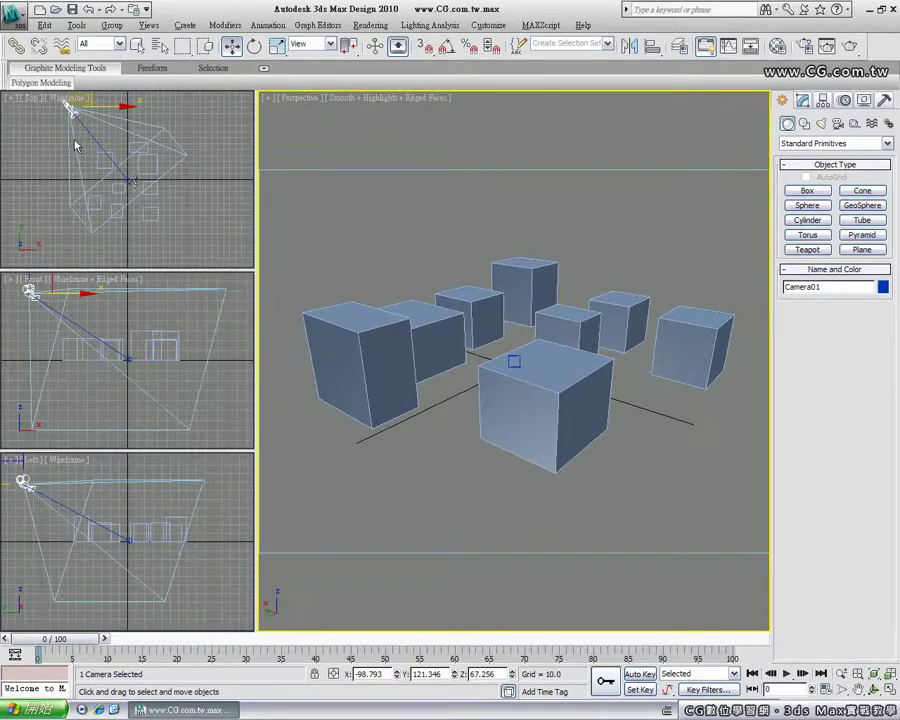
# Step: Pan the Top view, deselect Camera01, and open the Perspective viewport's [+] menu
pyautogui.moveTo(141, 174); pyautogui.dragTo(153, 204, button='middle')
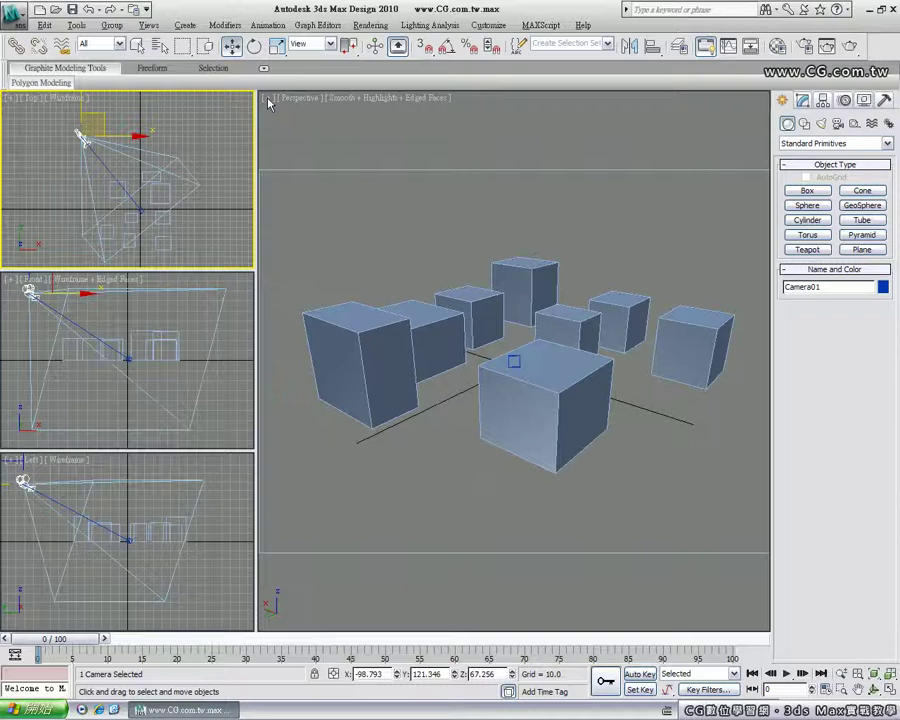
pyautogui.click(283, 128)
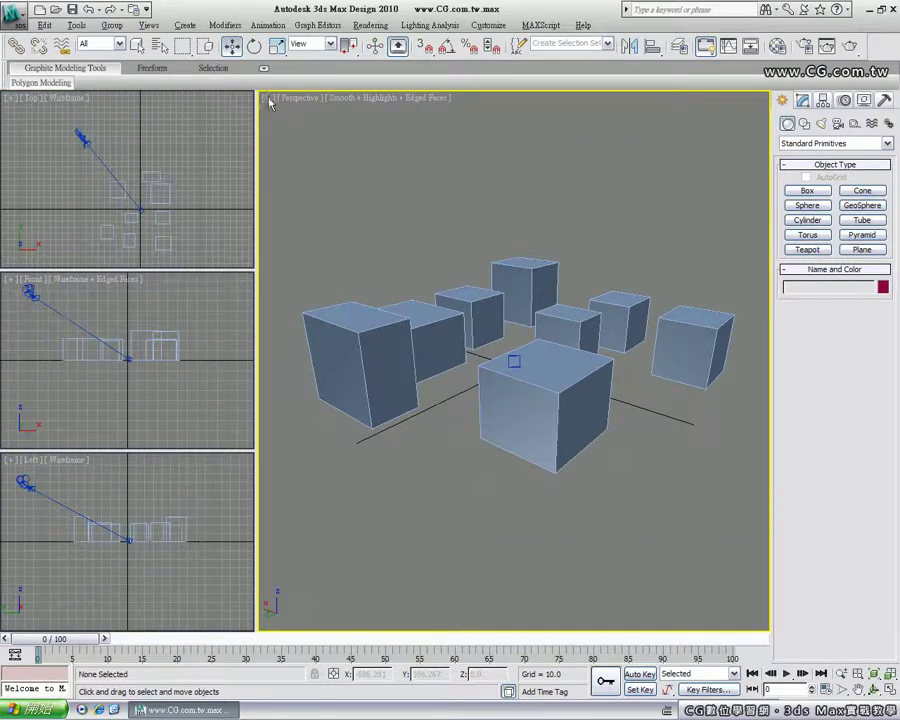
pyautogui.click(268, 102)
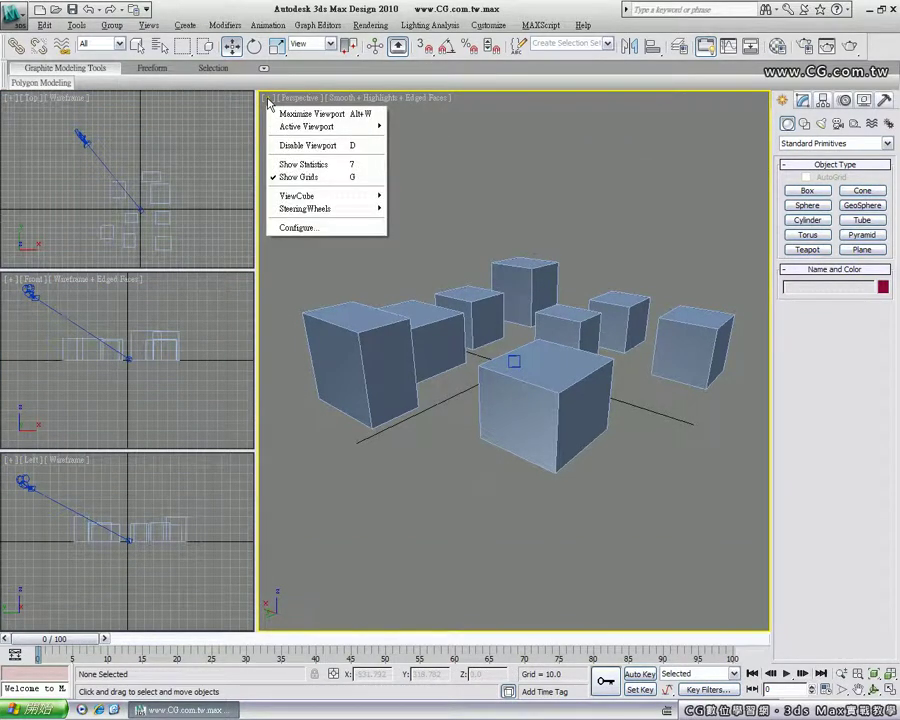
# Step: Set a two-pane vertical layout with Front left and Perspective right, then drag the divider left to widen Perspective
pyautogui.click(331, 233)
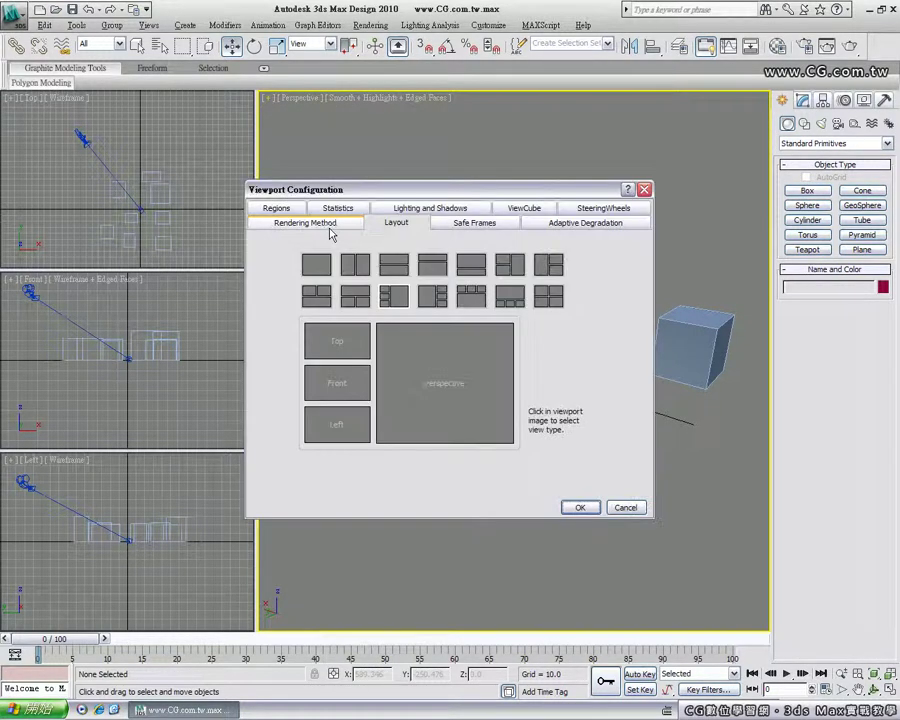
pyautogui.click(355, 265)
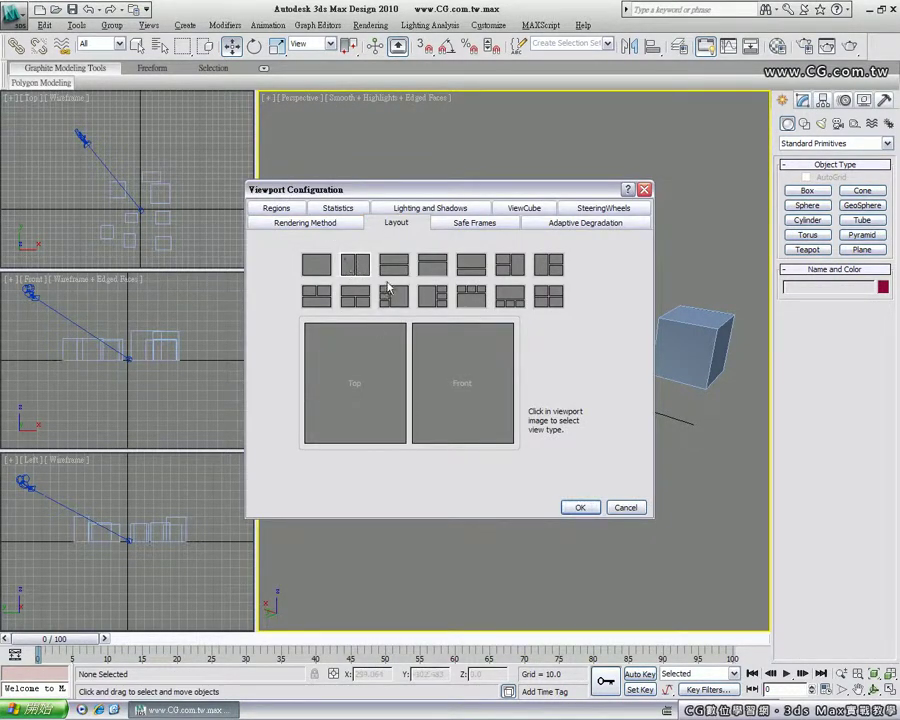
pyautogui.click(371, 373)
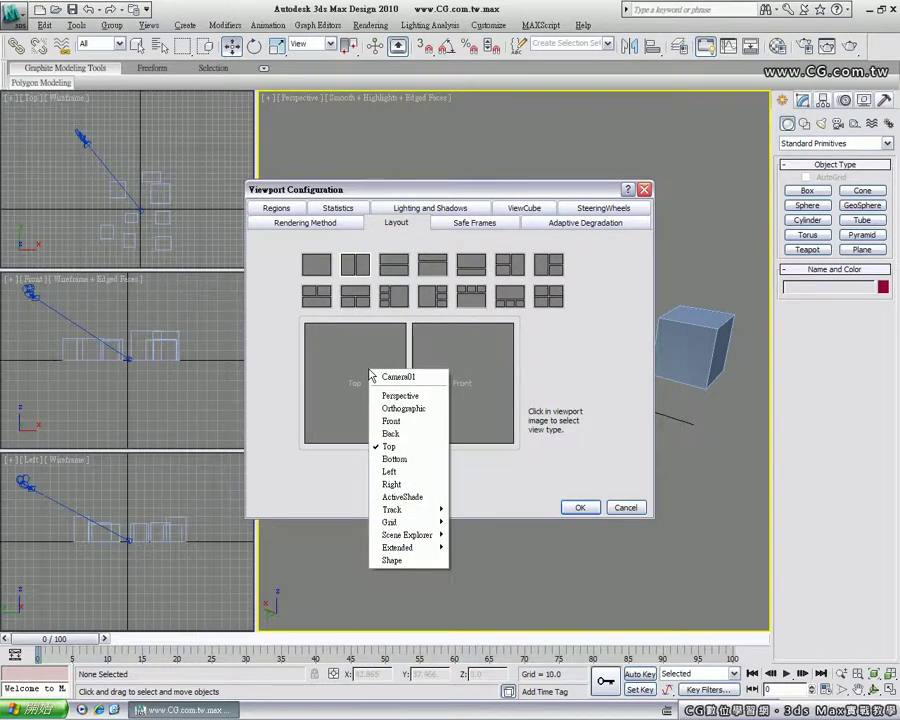
pyautogui.click(391, 421)
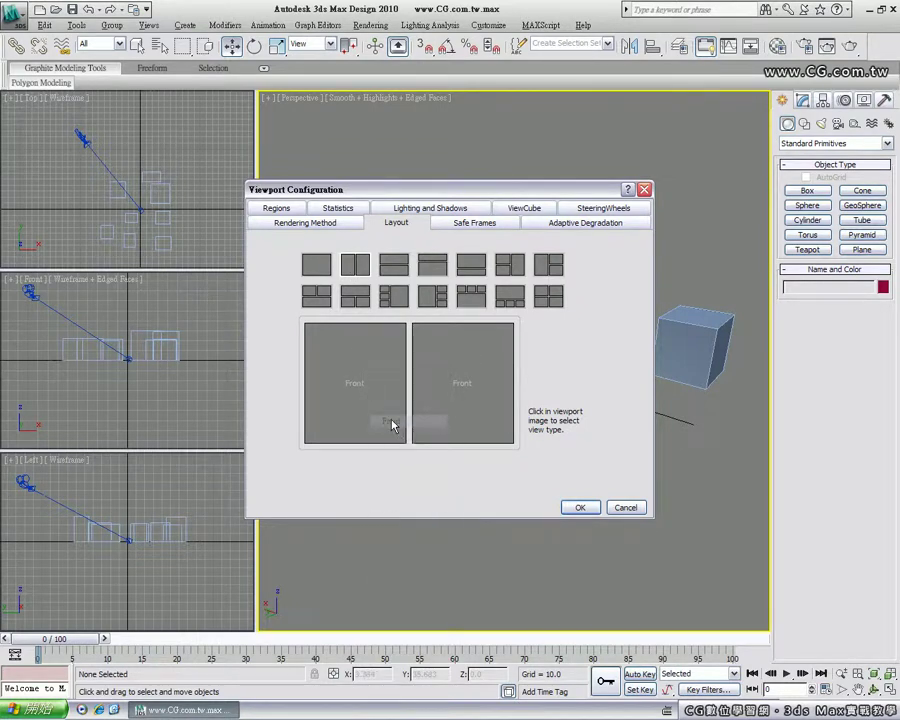
pyautogui.click(457, 371)
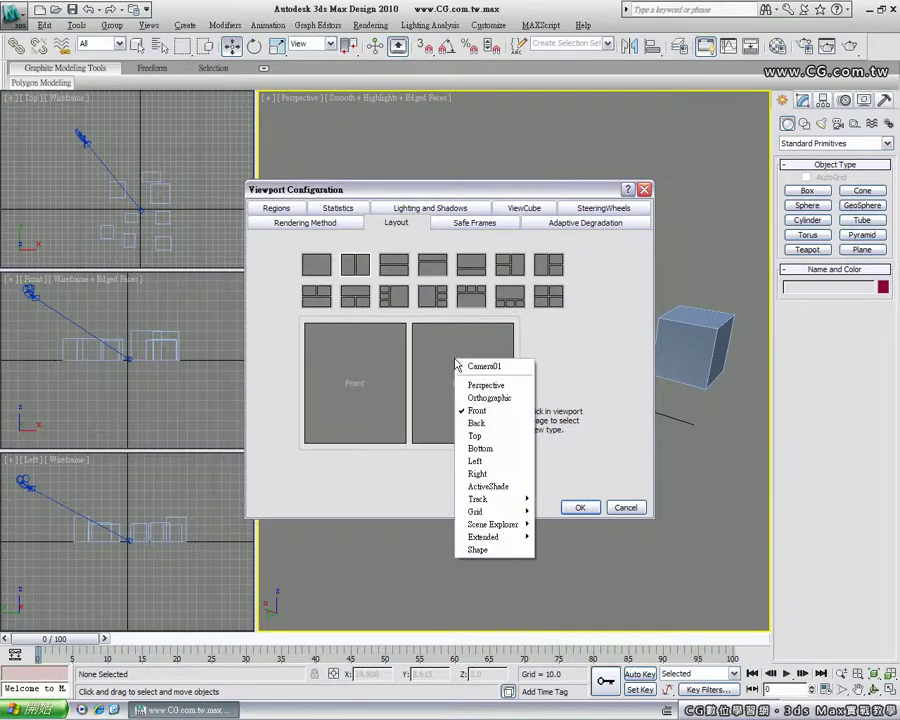
pyautogui.click(466, 383)
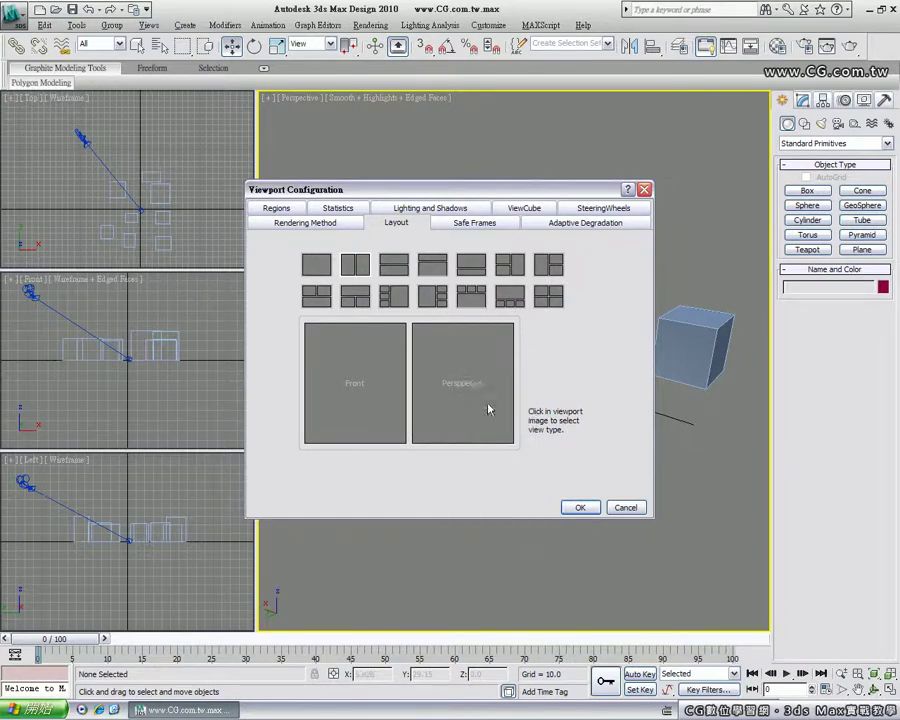
pyautogui.click(579, 507)
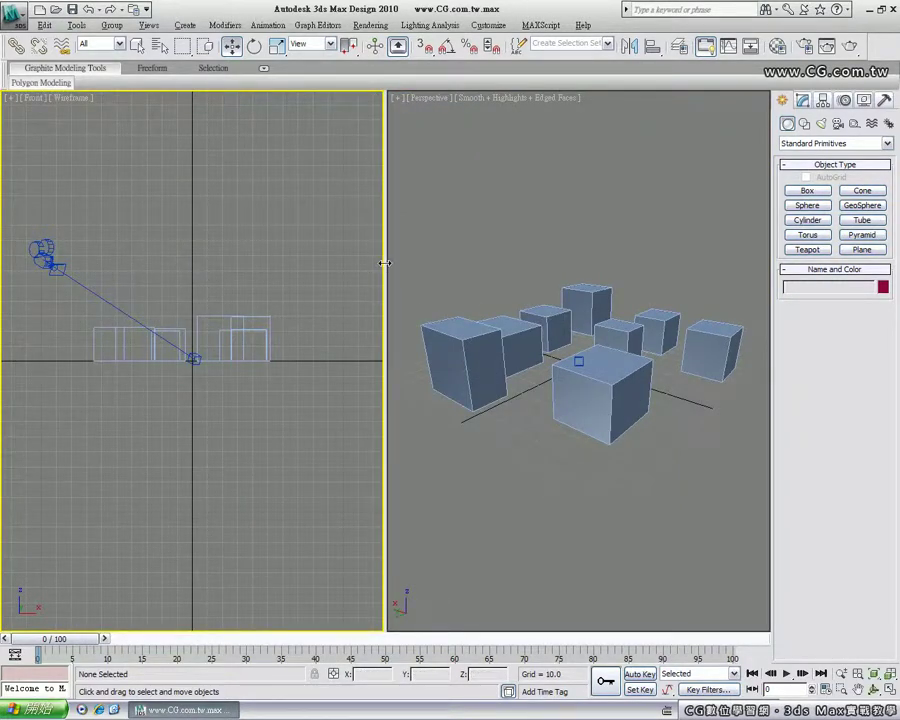
pyautogui.moveTo(385, 262); pyautogui.dragTo(291, 261)
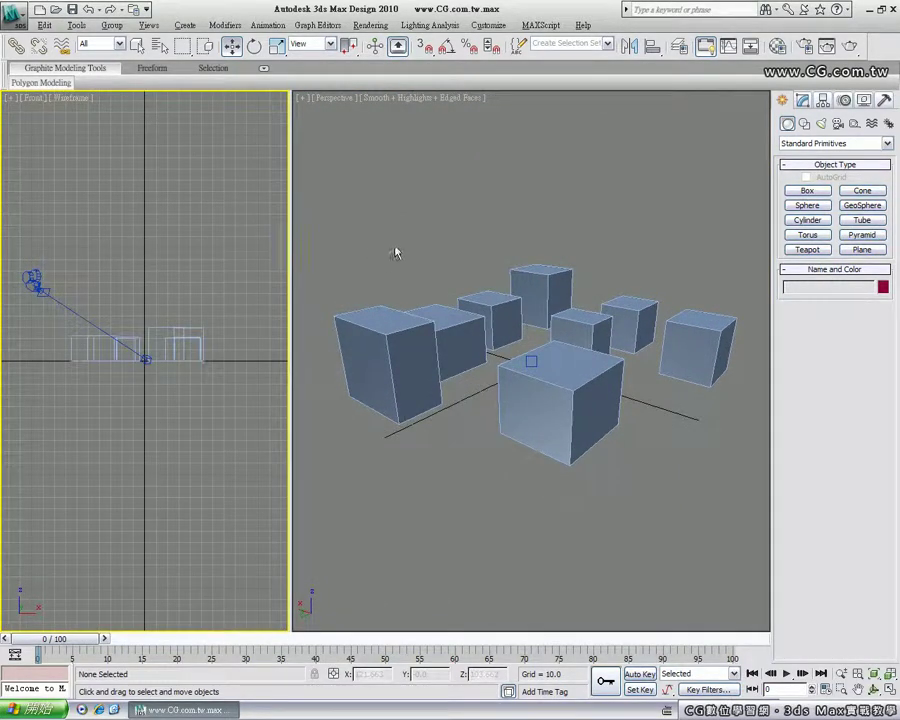
pyautogui.moveTo(289, 256); pyautogui.dragTo(231, 256)
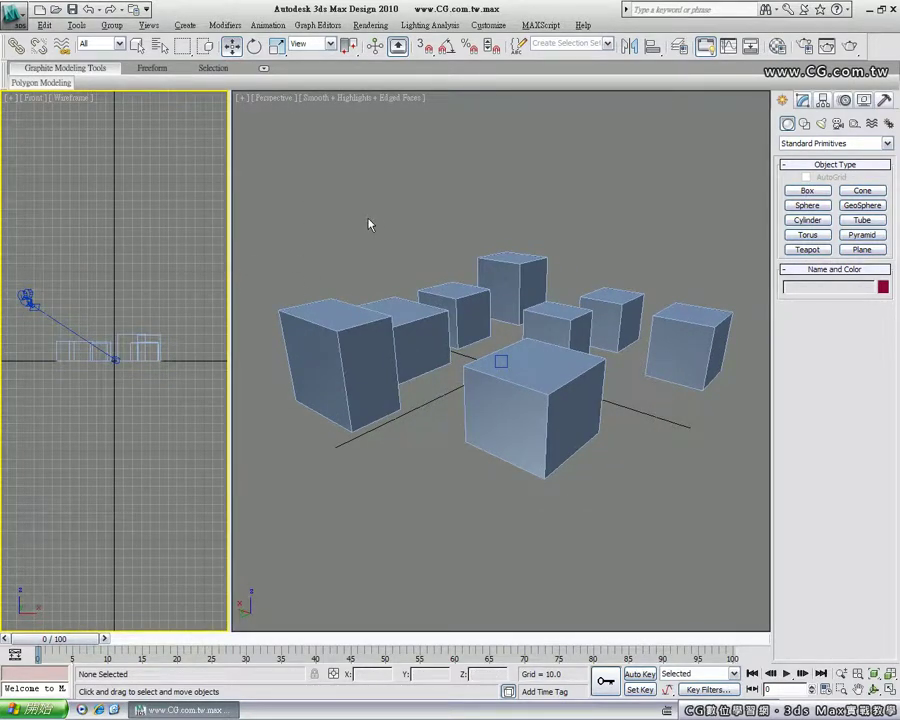
# Step: Apply the four-pane layout: Top upper-left, Front upper-right, Left lower-left, Perspective lower-right
pyautogui.click(12, 100)
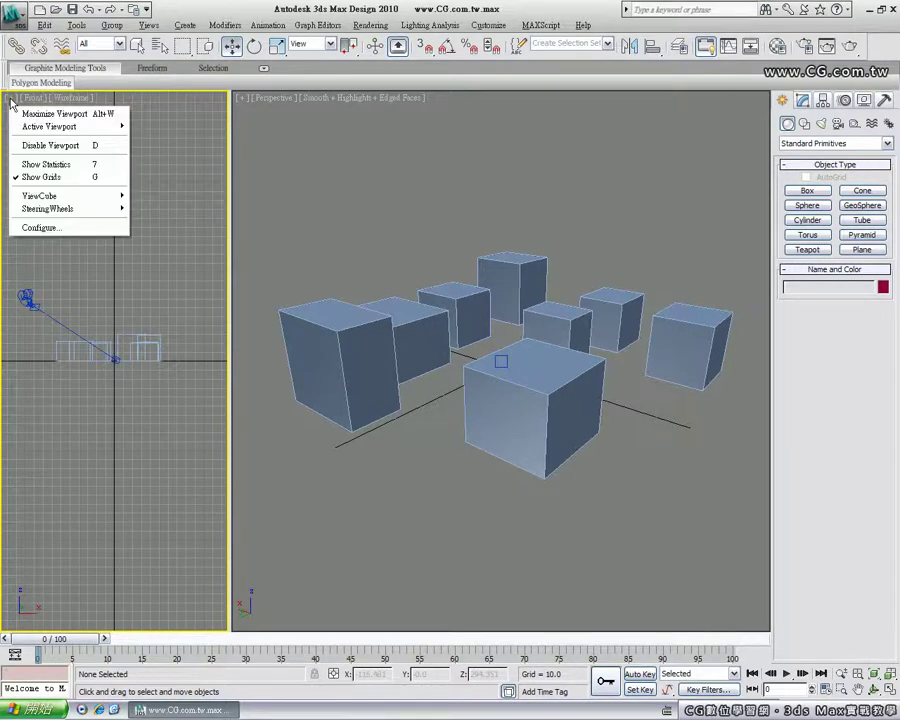
pyautogui.click(60, 230)
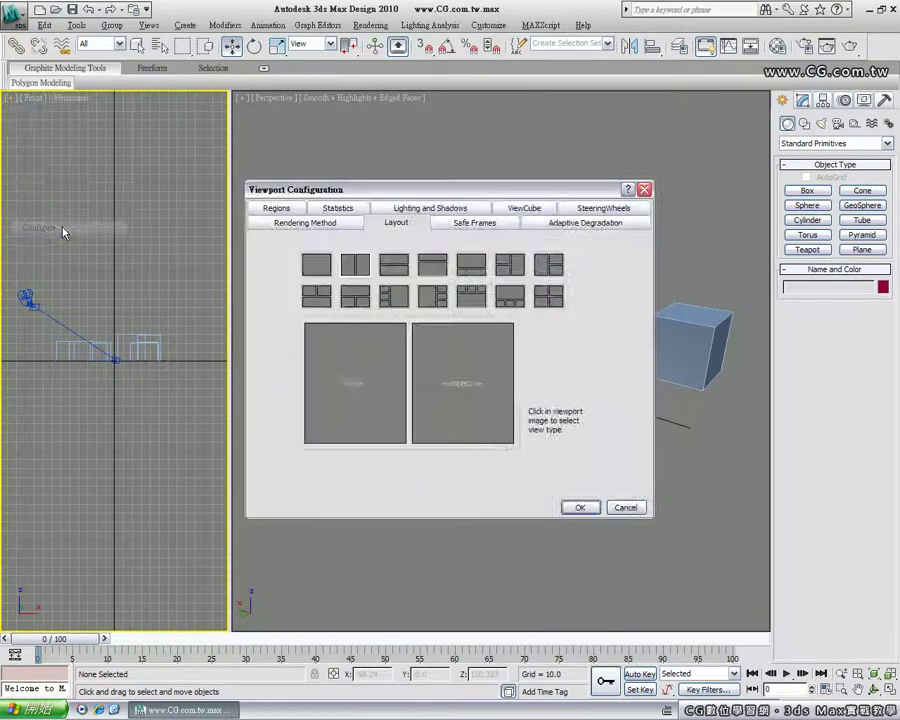
pyautogui.click(548, 299)
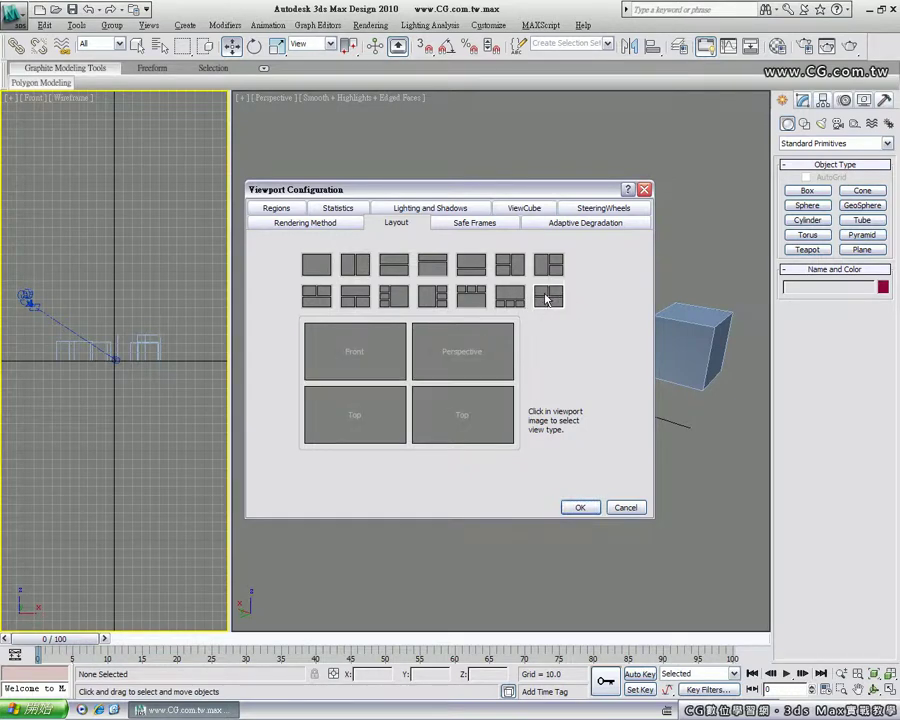
pyautogui.click(384, 351)
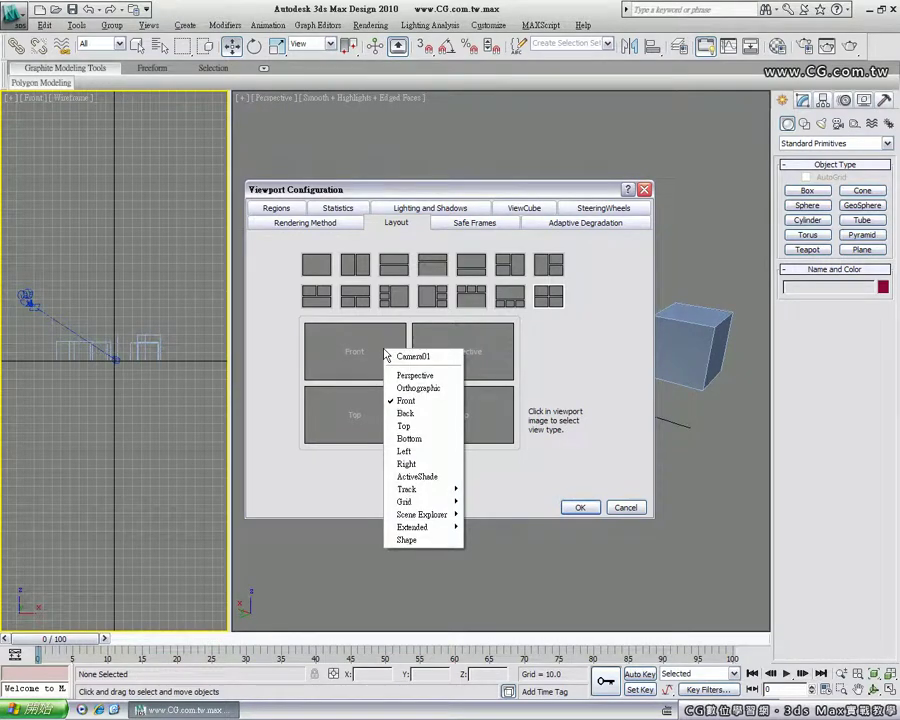
pyautogui.click(417, 427)
pyautogui.click(476, 357)
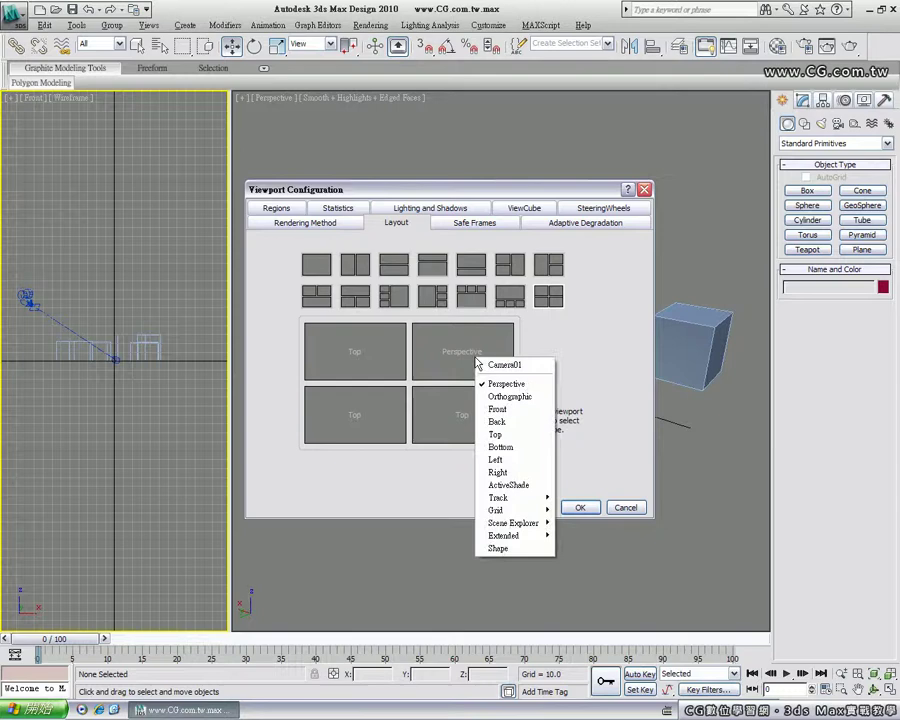
pyautogui.click(506, 410)
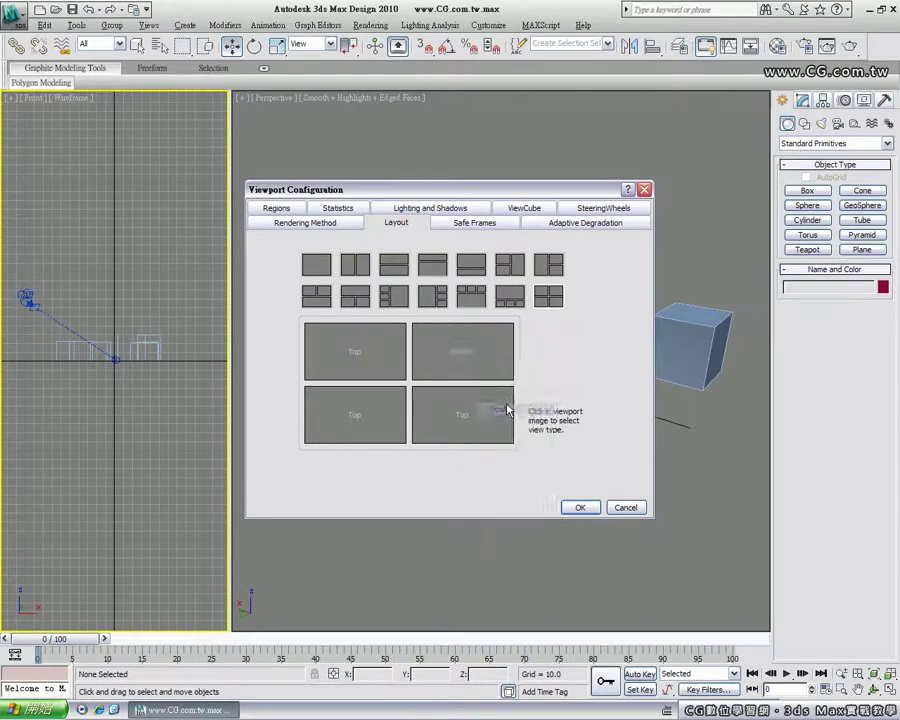
pyautogui.click(381, 421)
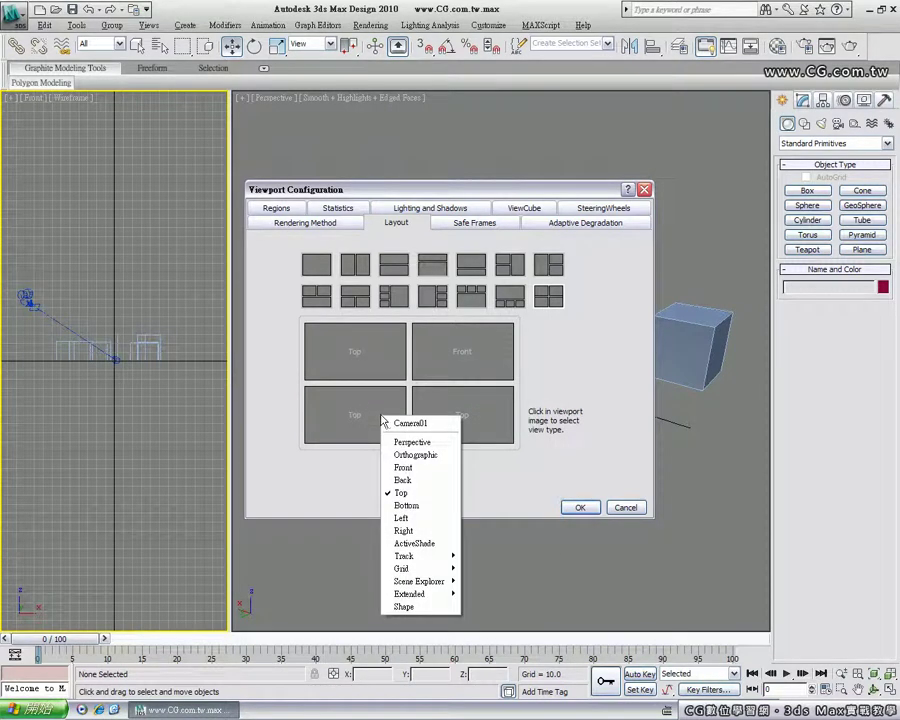
pyautogui.click(398, 514)
pyautogui.click(436, 409)
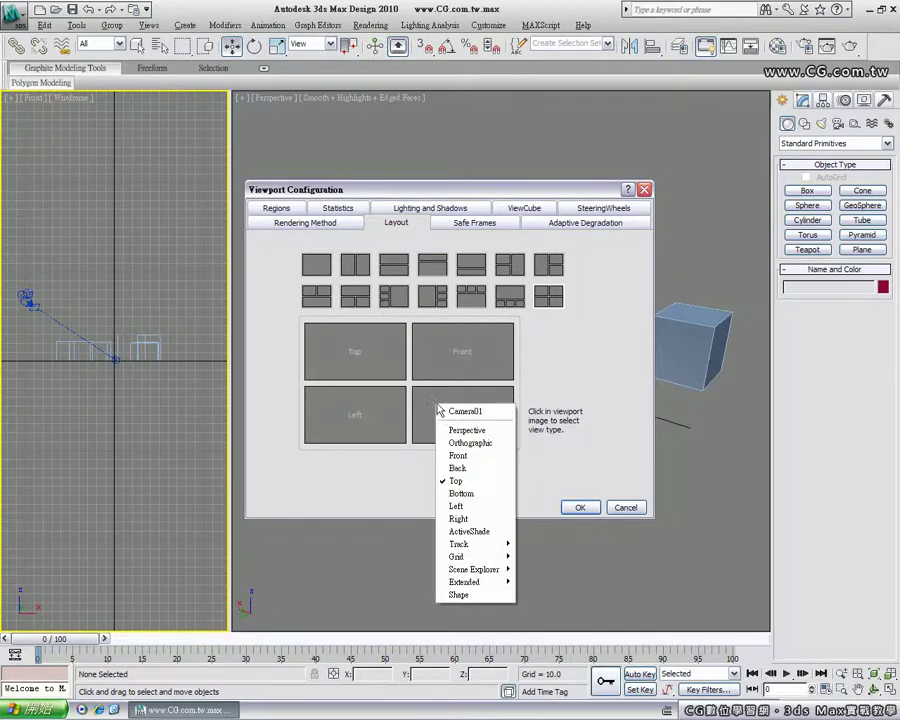
pyautogui.click(482, 433)
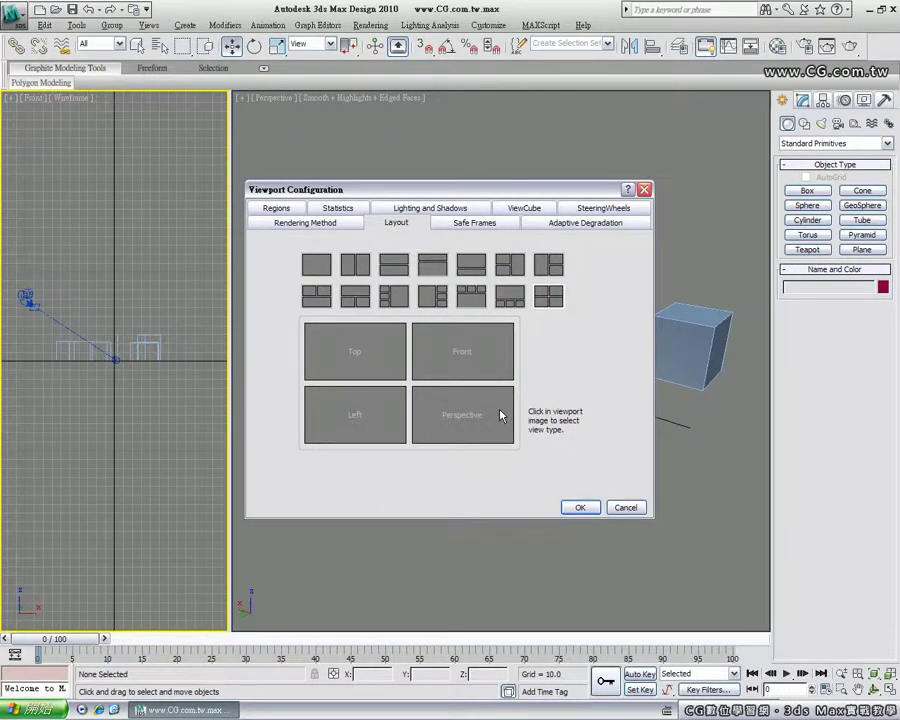
pyautogui.click(584, 510)
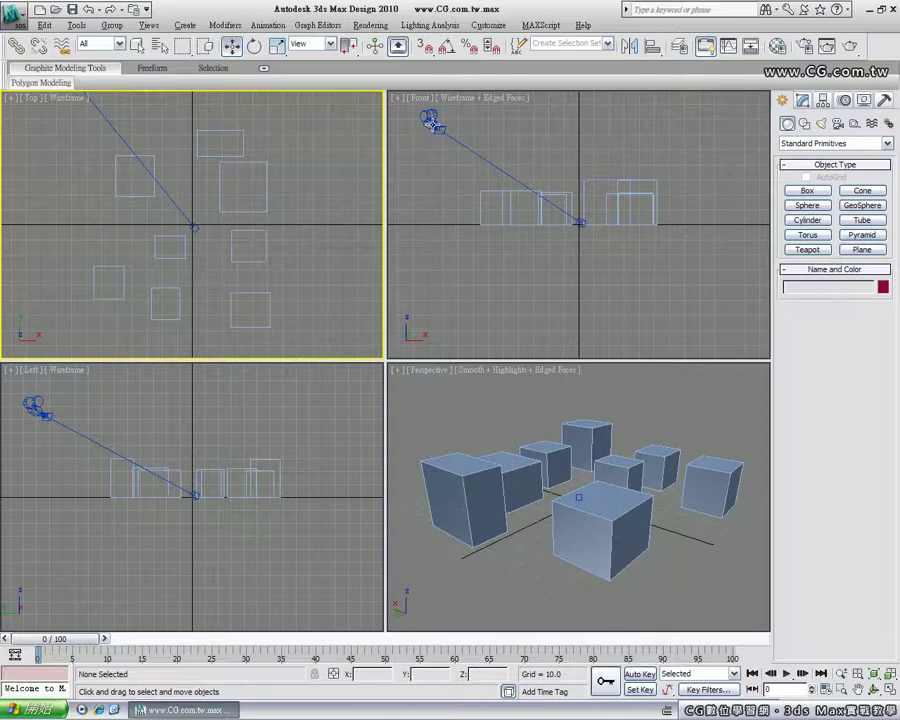
# Step: Show Camera01 shaded in the Left viewport, then delete Camera01 so that view reverts to Perspective
pyautogui.click(430, 124)
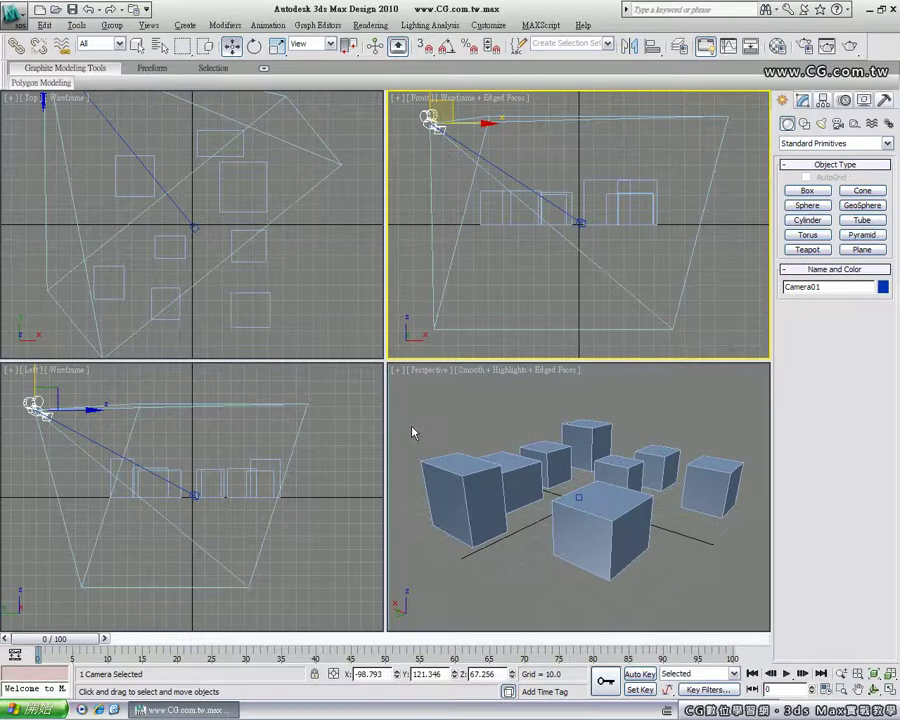
pyautogui.rightClick(341, 433)
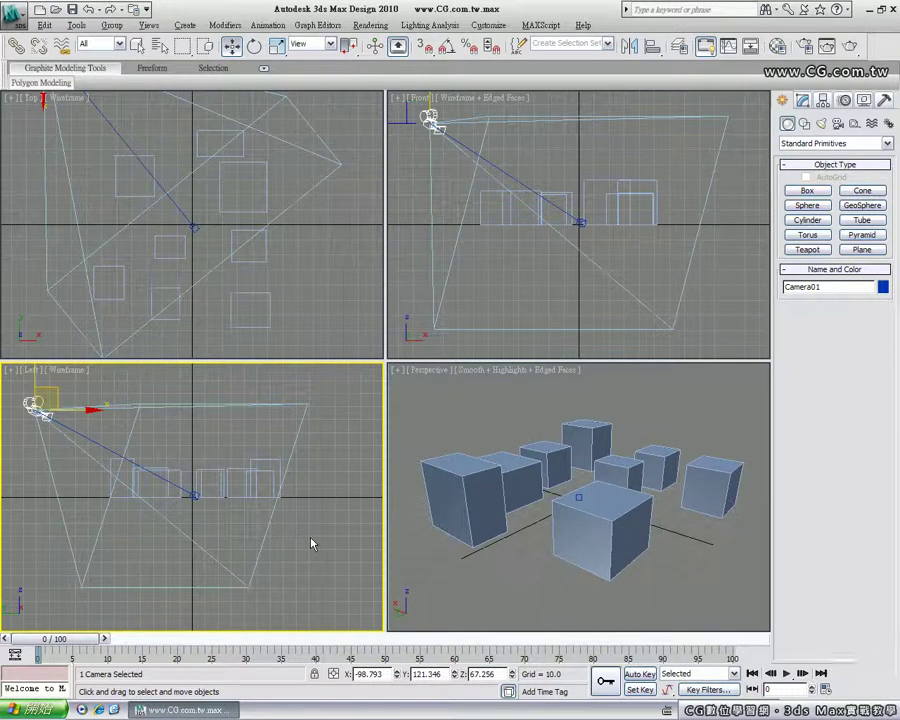
pyautogui.press('c')
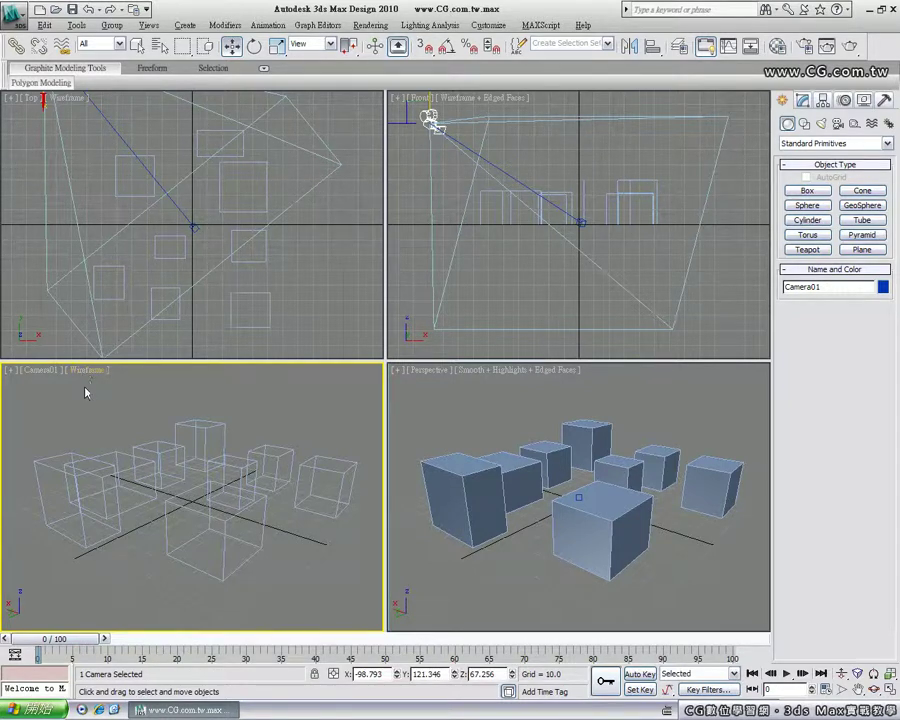
pyautogui.press('F3')
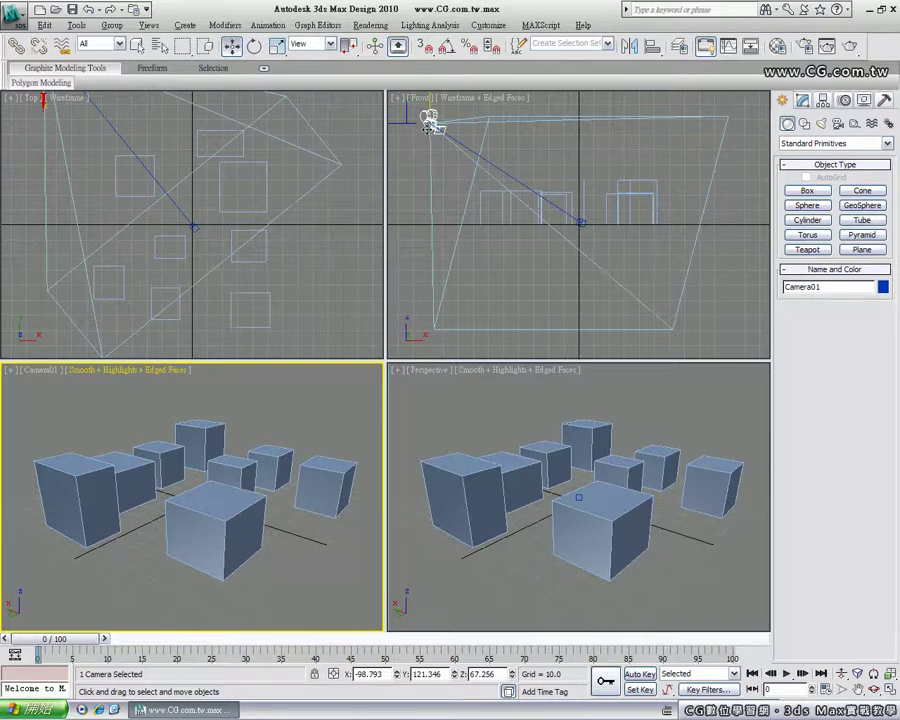
pyautogui.press('Delete')
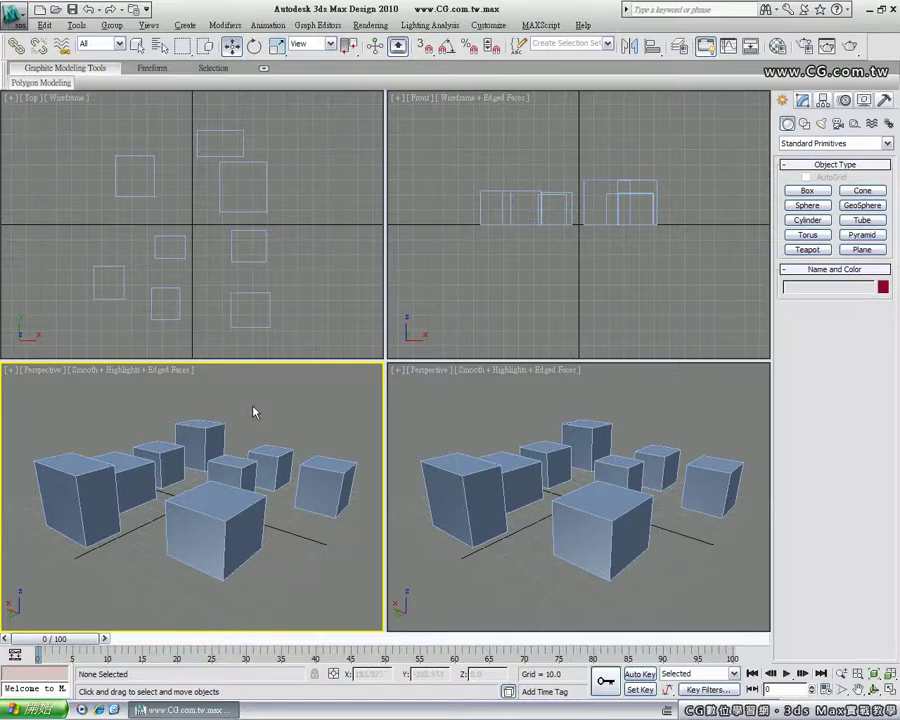
pyautogui.press('c')
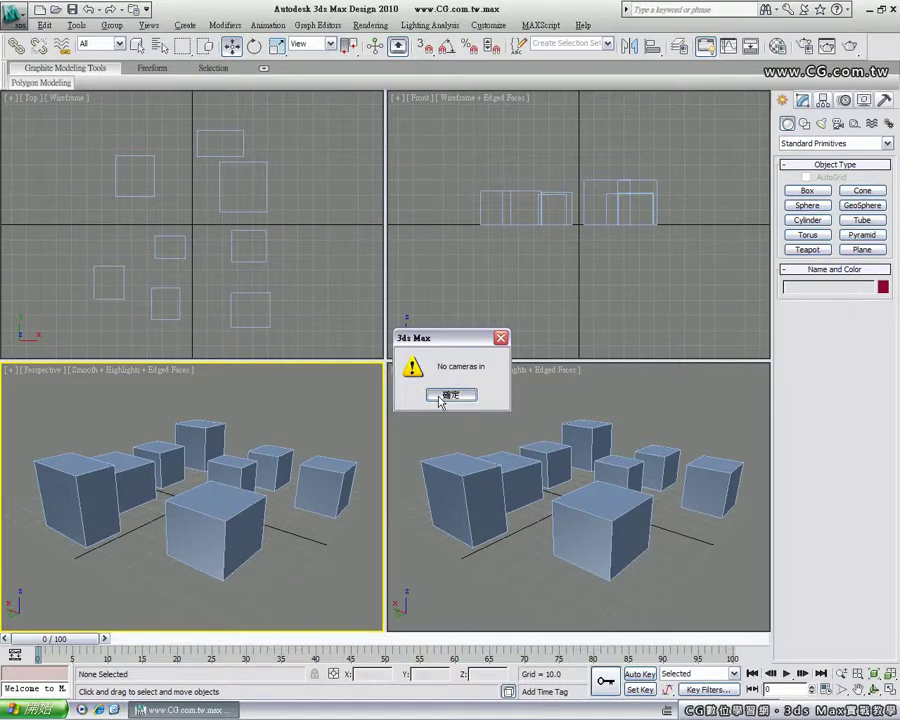
pyautogui.click(446, 394)
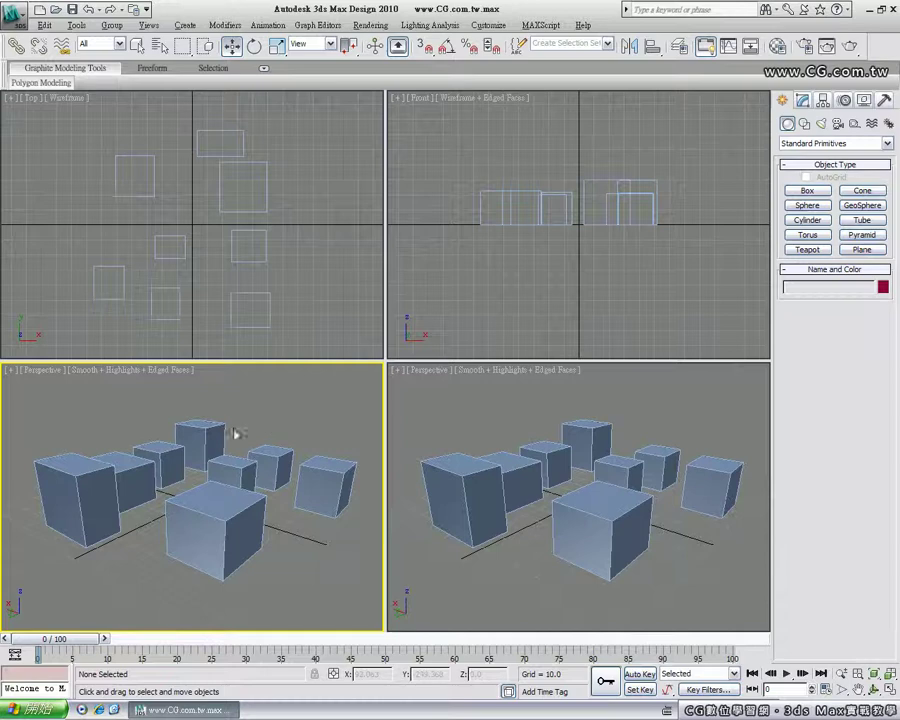
pyautogui.moveTo(139, 447)
pyautogui.keyDown('alt'); pyautogui.mouseDown(button='middle')
pyautogui.moveTo(100, 458)
pyautogui.moveTo(170, 422)
pyautogui.moveTo(226, 468)
pyautogui.moveTo(196, 497)
pyautogui.moveTo(130, 475)
pyautogui.moveTo(88, 480)
pyautogui.moveTo(96, 480)
pyautogui.moveTo(86, 444)
pyautogui.moveTo(84, 481)
pyautogui.moveTo(82, 473)
pyautogui.mouseUp(button='middle'); pyautogui.keyUp('alt')
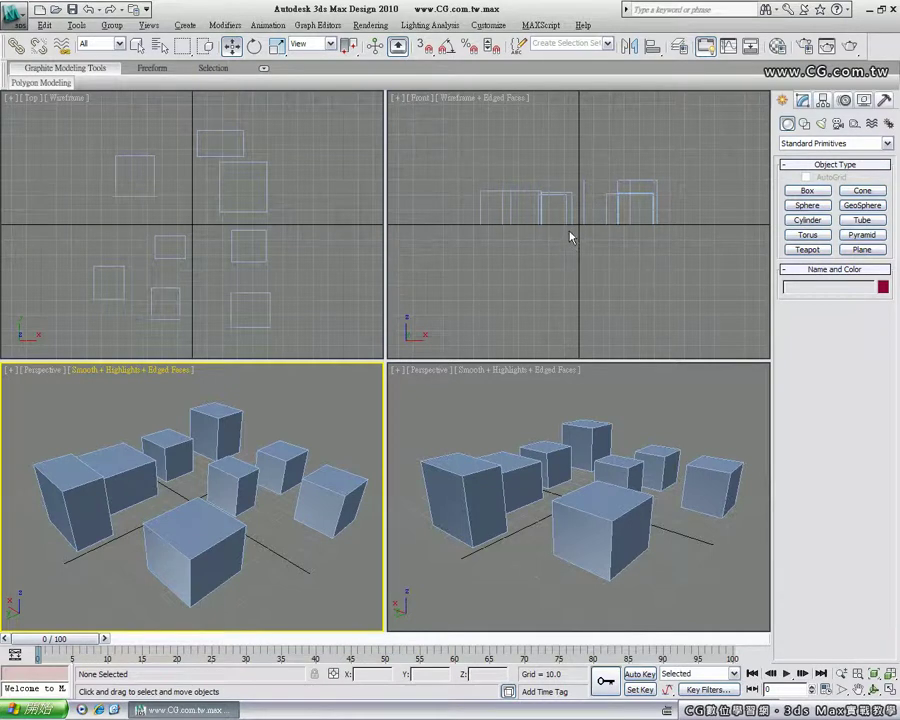
# Step: Orbit the Front view into an angled Orthographic view and pan to frame the wireframe boxes
pyautogui.moveTo(579, 209)
pyautogui.keyDown('alt'); pyautogui.mouseDown(button='middle')
pyautogui.moveTo(550, 238)
pyautogui.moveTo(512, 244)
pyautogui.moveTo(524, 268)
pyautogui.moveTo(639, 271)
pyautogui.moveTo(619, 249)
pyautogui.moveTo(667, 247)
pyautogui.moveTo(639, 255)
pyautogui.moveTo(660, 248)
pyautogui.moveTo(594, 160)
pyautogui.mouseUp(button='middle'); pyautogui.keyUp('alt')
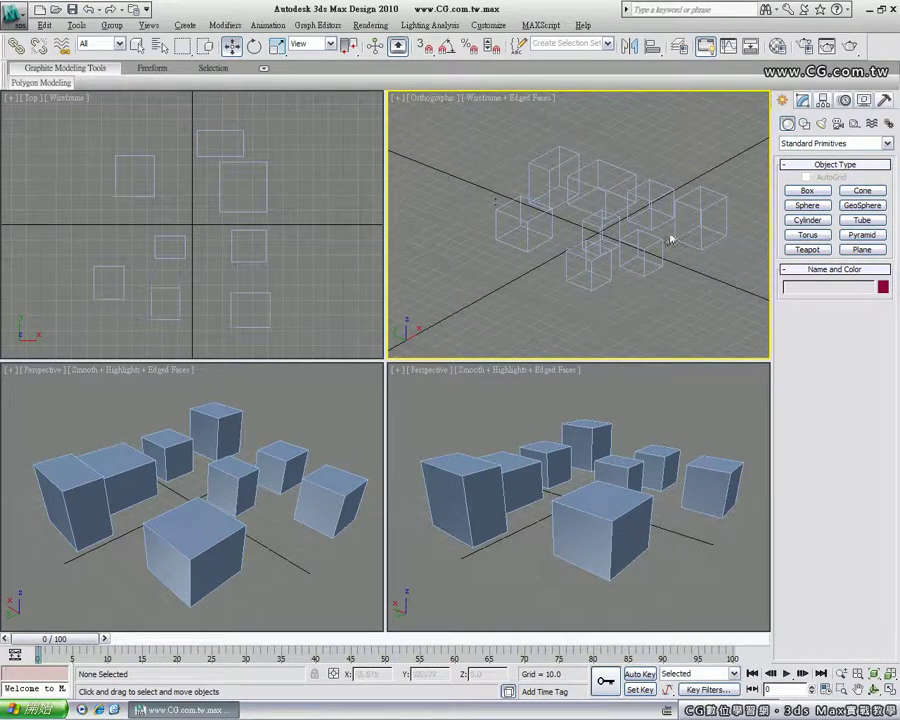
pyautogui.moveTo(610, 236)
pyautogui.mouseDown(button='middle')
pyautogui.moveTo(613, 225)
pyautogui.moveTo(573, 229)
pyautogui.mouseUp(button='middle')
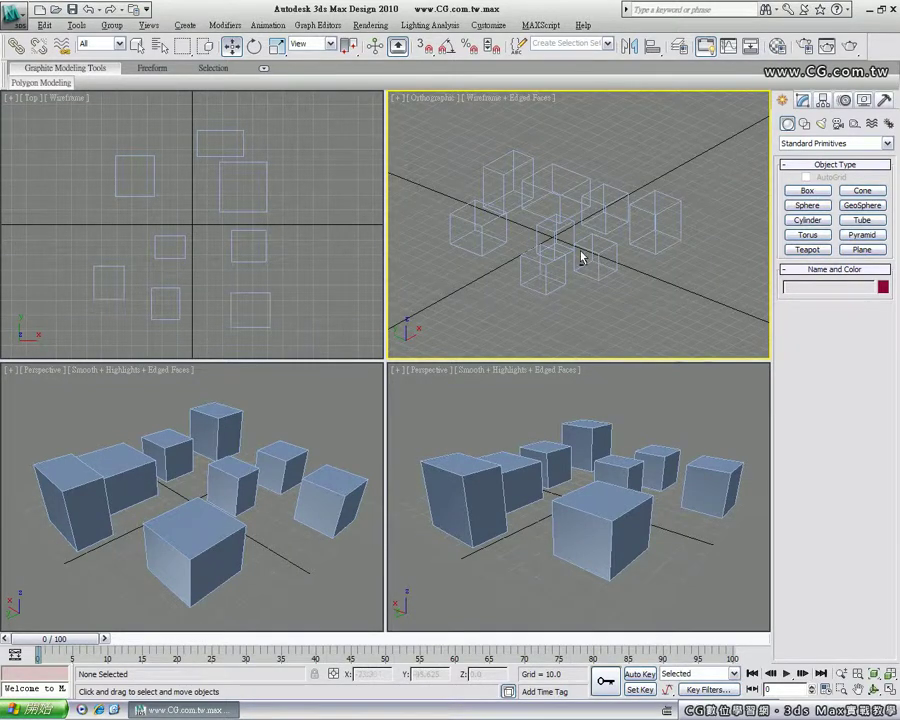
pyautogui.keyDown('alt'); pyautogui.moveTo(582, 254); pyautogui.dragTo(548, 233, button='middle'); pyautogui.keyUp('alt')
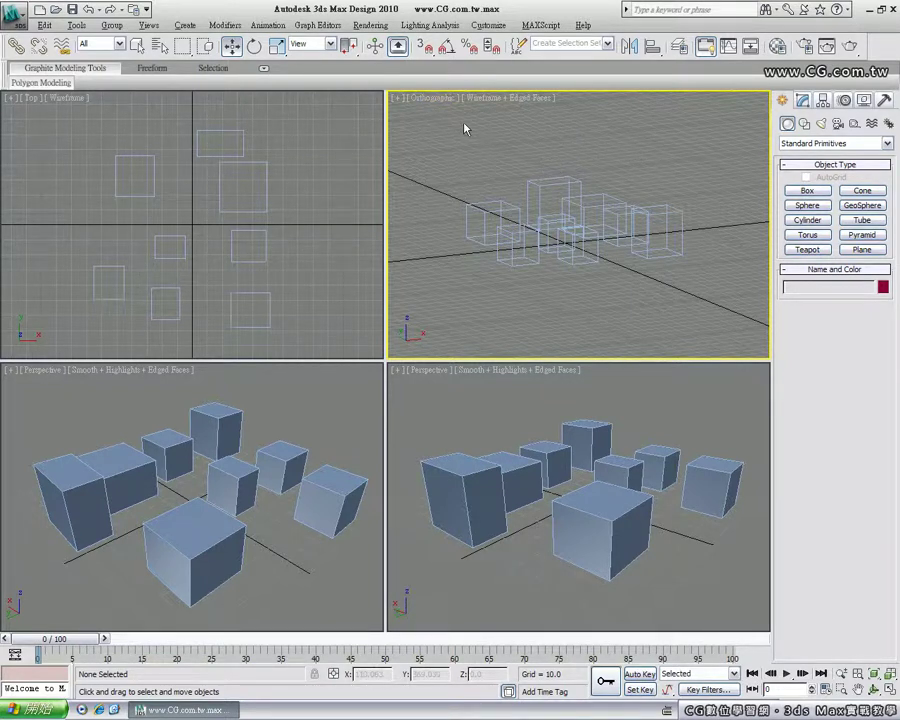
pyautogui.moveTo(506, 221)
pyautogui.keyDown('alt'); pyautogui.mouseDown(button='middle')
pyautogui.moveTo(596, 248)
pyautogui.moveTo(503, 274)
pyautogui.moveTo(558, 238)
pyautogui.moveTo(548, 251)
pyautogui.moveTo(565, 215)
pyautogui.mouseUp(button='middle'); pyautogui.keyUp('alt')
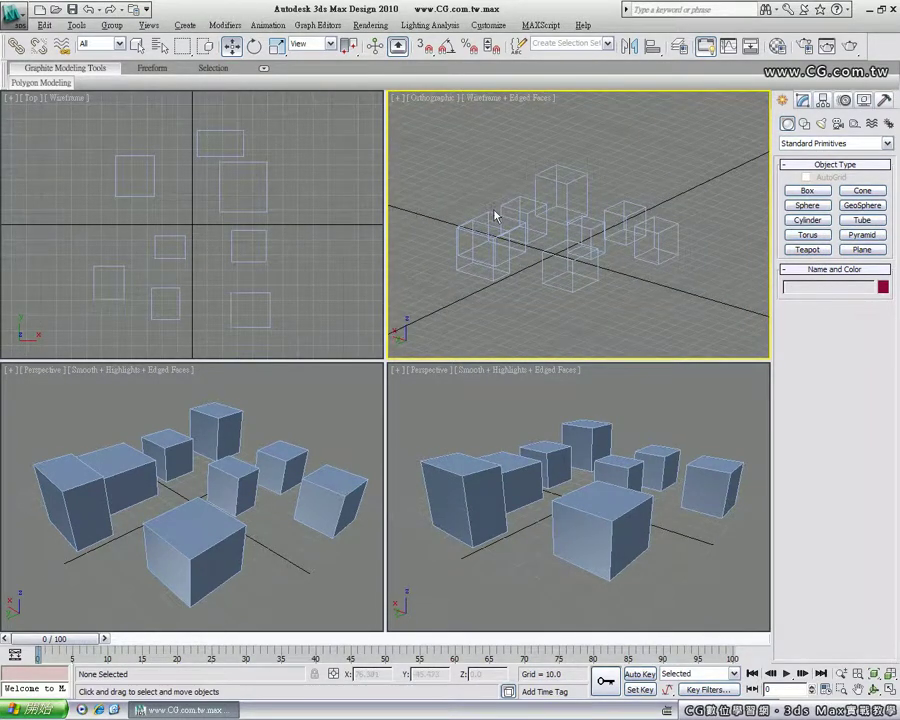
# Step: Switch the angled view to Perspective, then back to Orthographic
pyautogui.press('v')
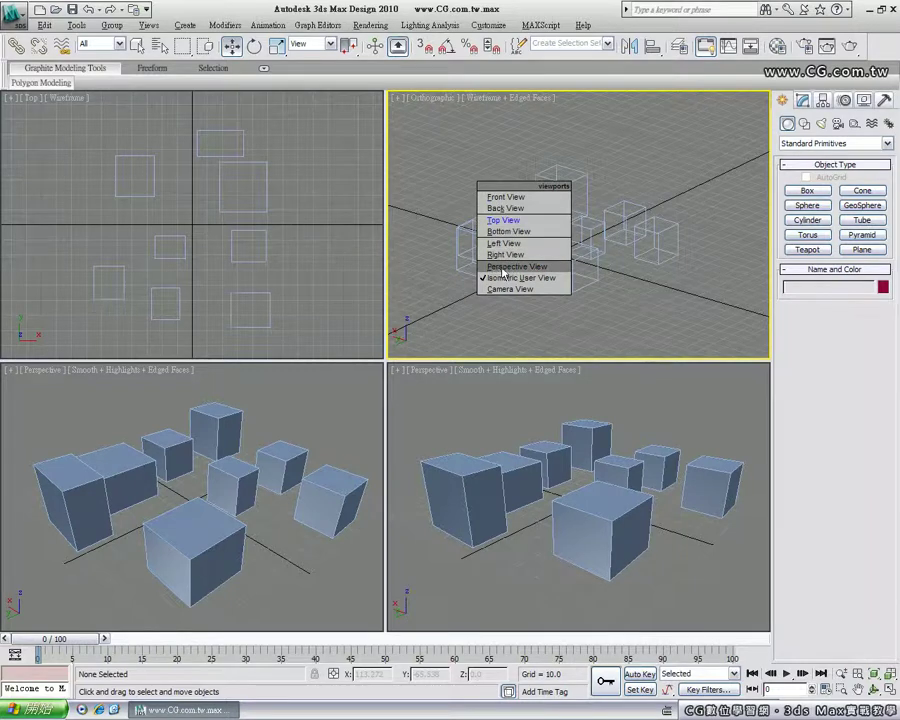
pyautogui.click(538, 268)
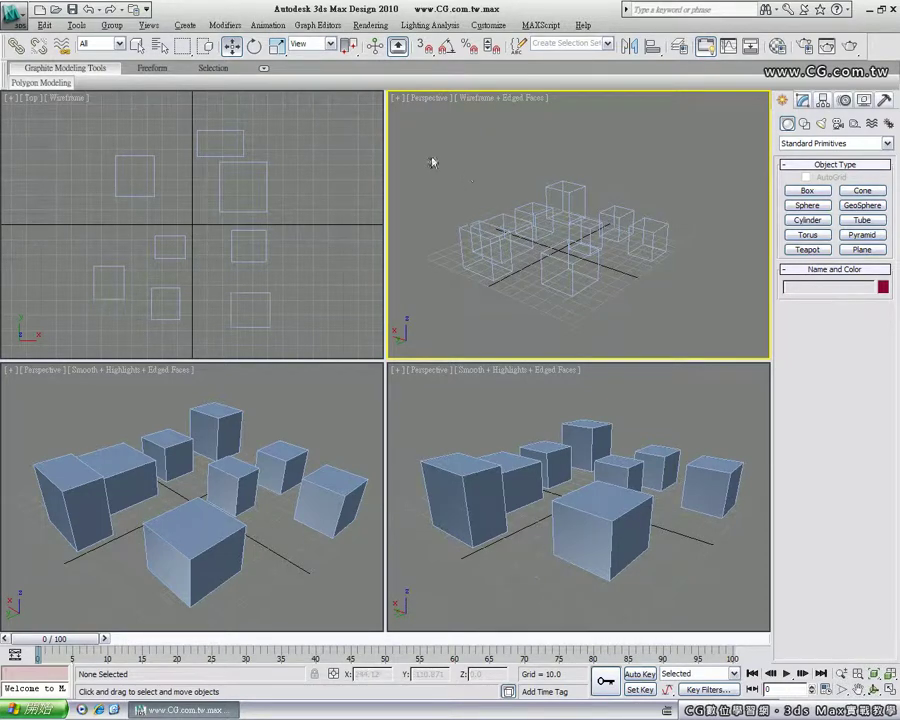
pyautogui.click(425, 99)
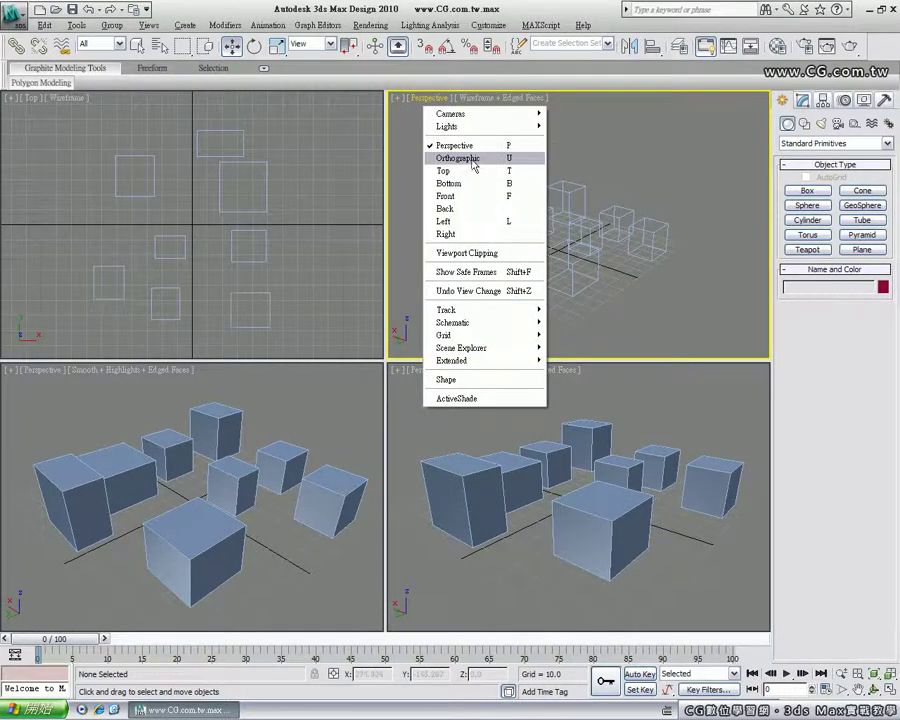
pyautogui.click(515, 162)
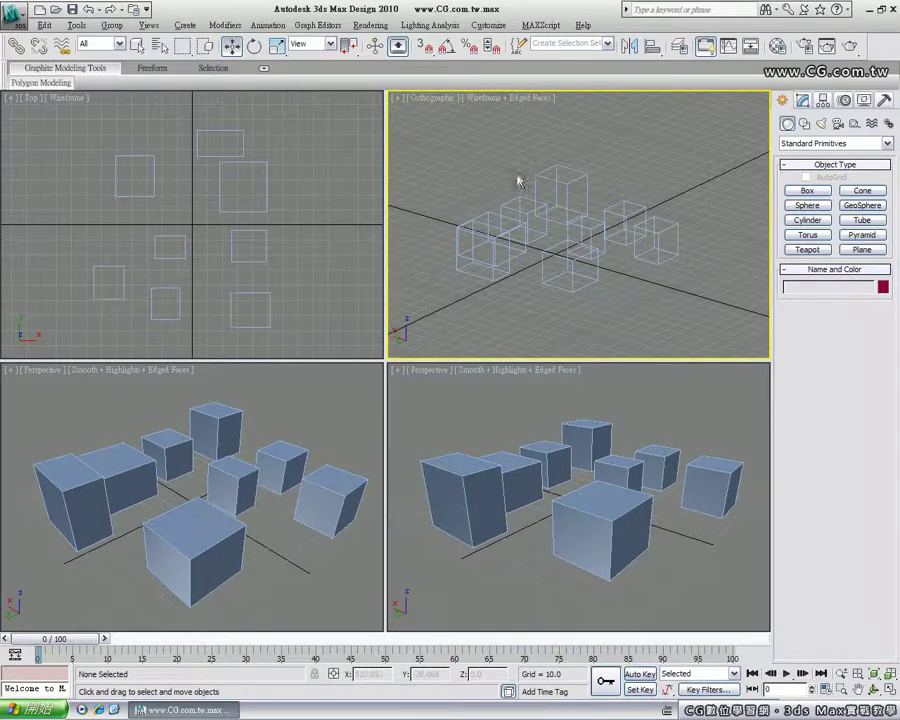
# Step: Return that view to Front and make the lower-right Perspective viewport active
pyautogui.moveTo(538, 261)
pyautogui.keyDown('alt'); pyautogui.mouseDown(button='middle')
pyautogui.moveTo(542, 207)
pyautogui.moveTo(609, 221)
pyautogui.moveTo(554, 256)
pyautogui.moveTo(569, 265)
pyautogui.moveTo(645, 267)
pyautogui.moveTo(536, 265)
pyautogui.moveTo(550, 243)
pyautogui.moveTo(501, 218)
pyautogui.mouseUp(button='middle'); pyautogui.keyUp('alt')
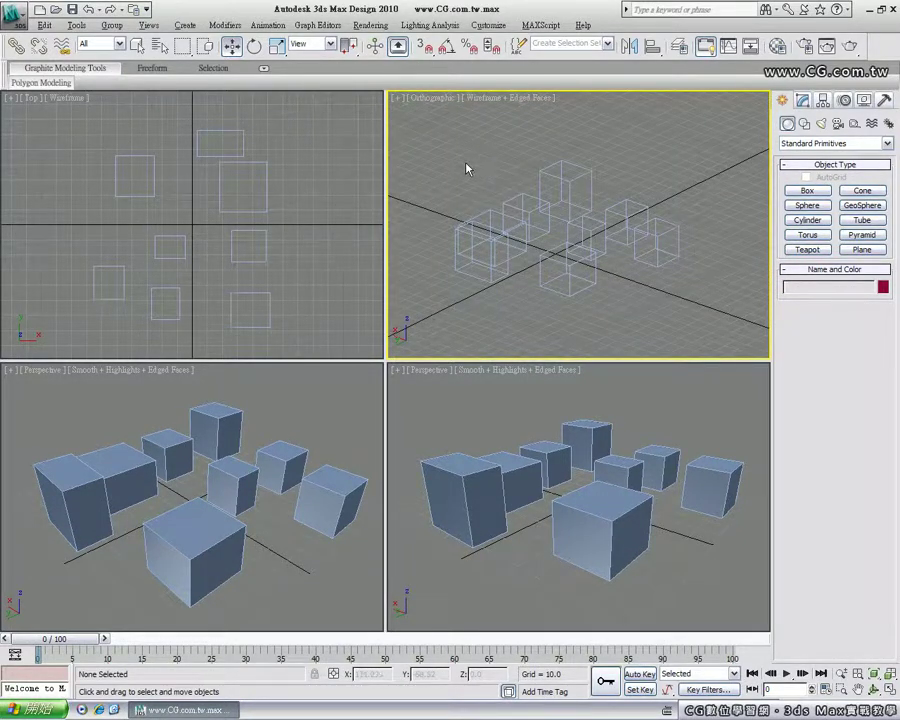
pyautogui.press('f')
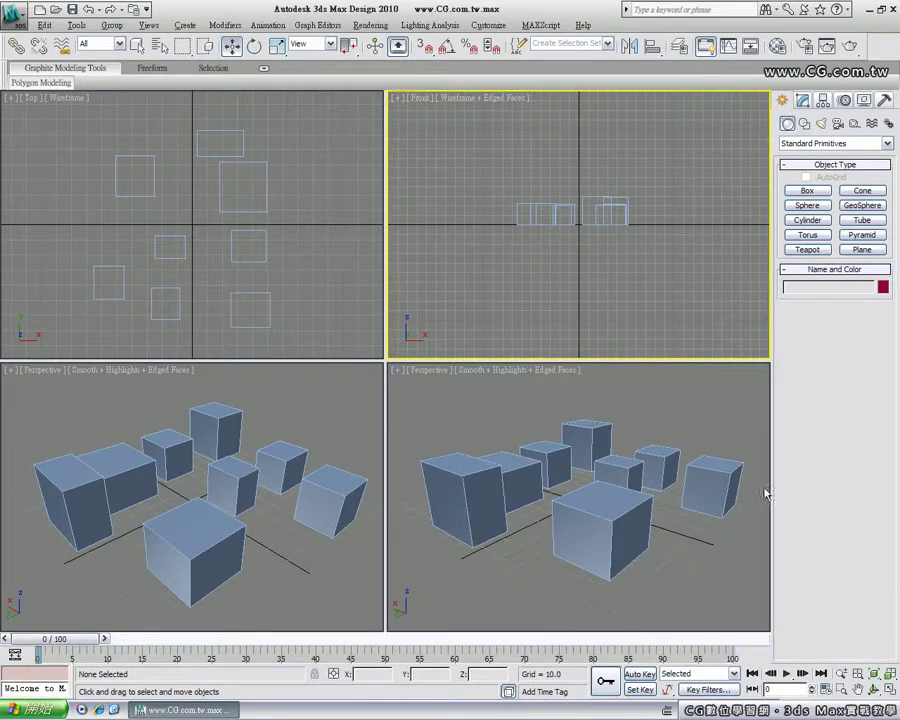
pyautogui.click(703, 416)
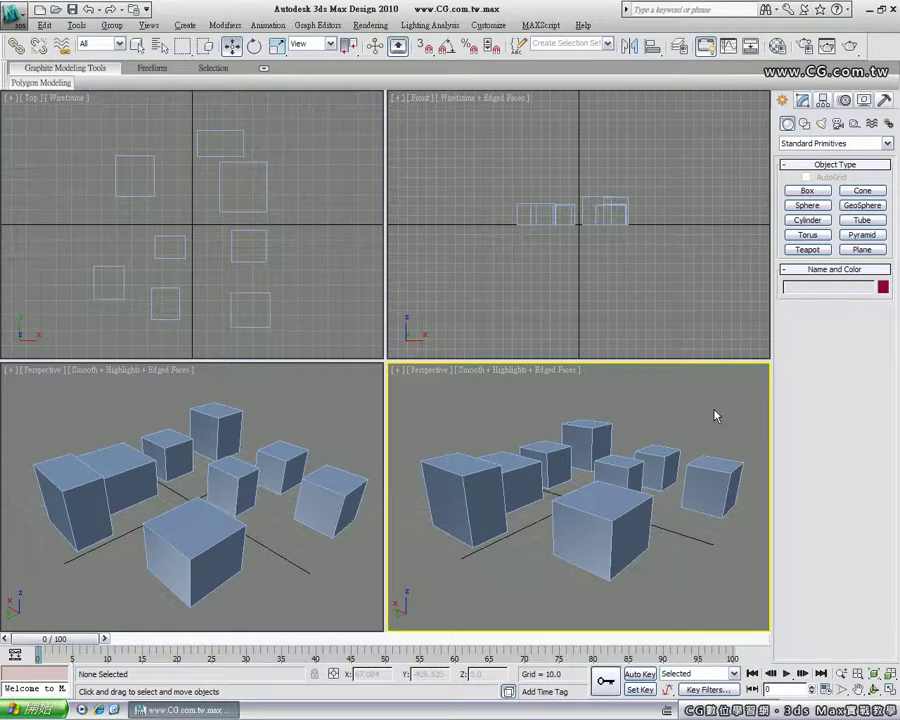
# Step: Select Box01, maximize the Perspective viewport, and toggle the move gizmo to a simple axis tripod
pyautogui.click(593, 540)
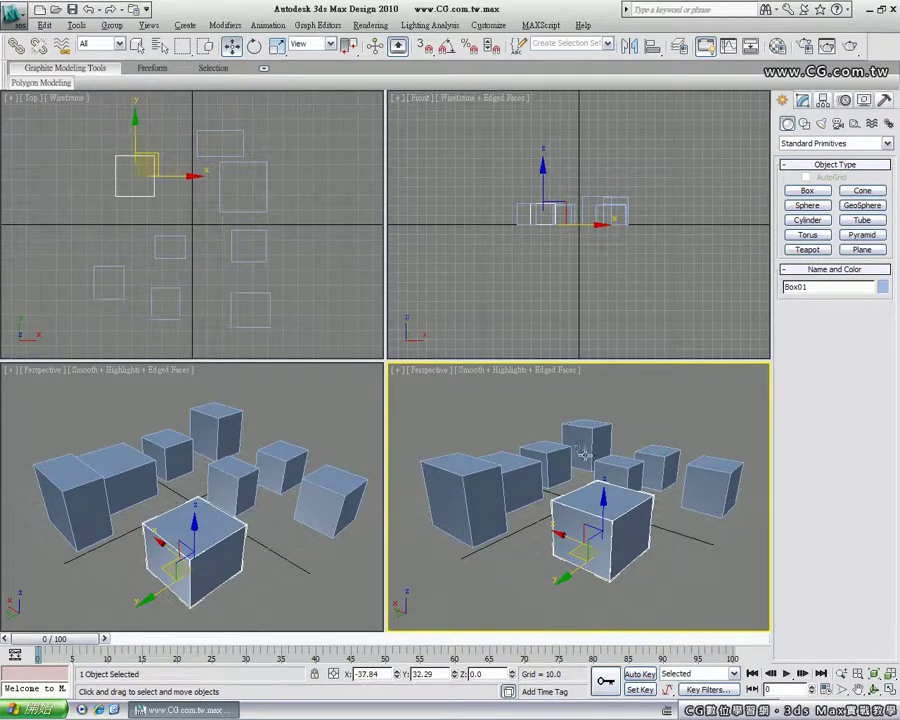
pyautogui.hotkey('alt', 'w')
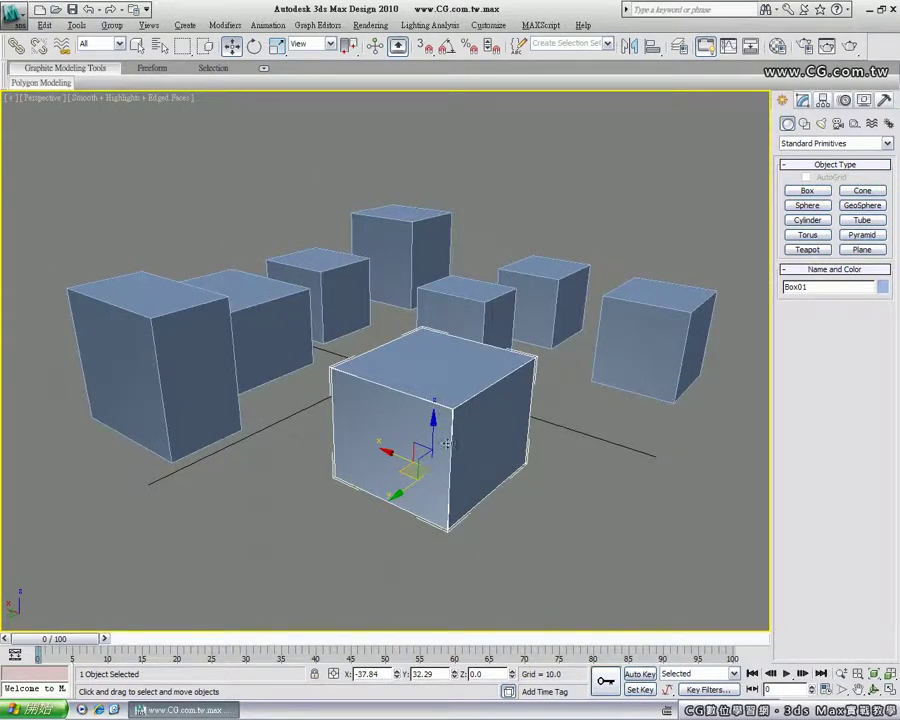
pyautogui.press('x')
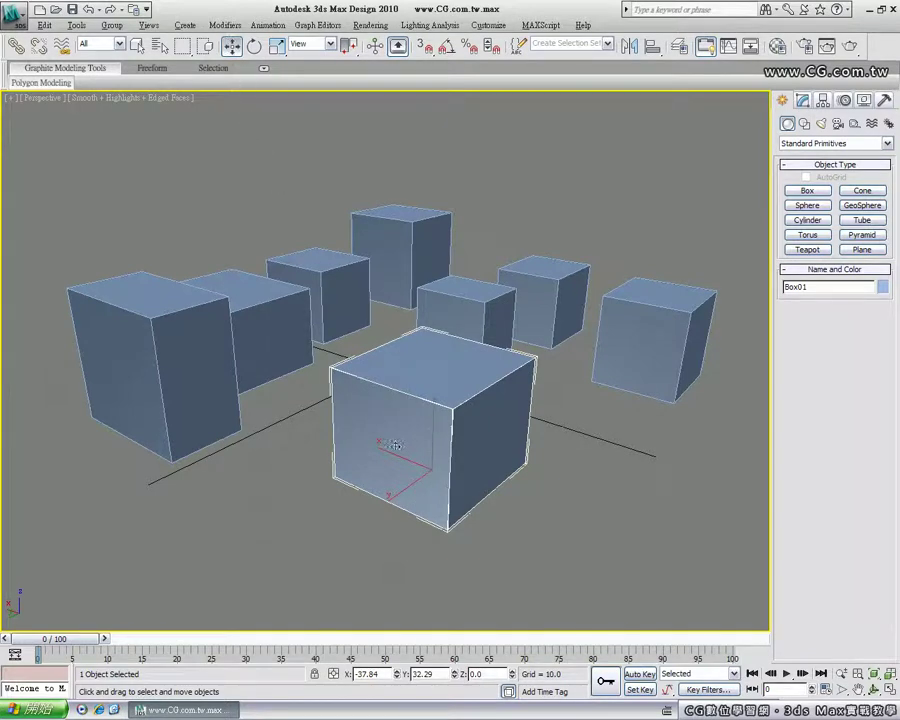
# Step: Move Box01 slightly to the right and lock the selection
pyautogui.moveTo(412, 466)
pyautogui.mouseDown()
pyautogui.moveTo(431, 459)
pyautogui.moveTo(417, 470)
pyautogui.moveTo(428, 527)
pyautogui.moveTo(418, 506)
pyautogui.moveTo(368, 526)
pyautogui.moveTo(426, 508)
pyautogui.moveTo(421, 515)
pyautogui.mouseUp()
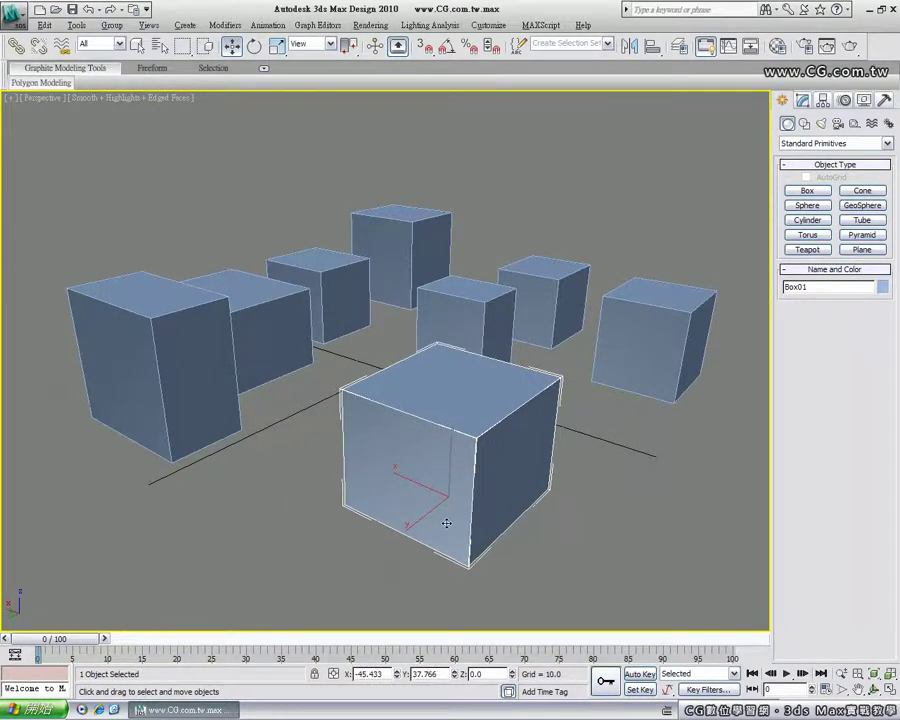
pyautogui.moveTo(410, 521)
pyautogui.mouseDown()
pyautogui.moveTo(378, 541)
pyautogui.moveTo(420, 470)
pyautogui.moveTo(409, 485)
pyautogui.moveTo(428, 480)
pyautogui.mouseUp()
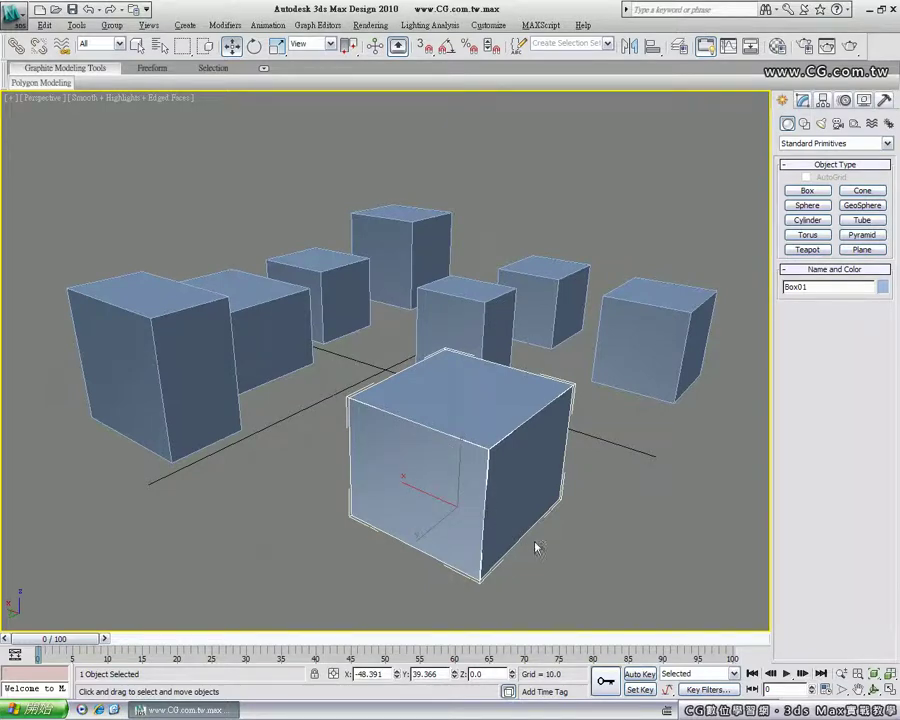
pyautogui.moveTo(428, 484)
pyautogui.mouseDown()
pyautogui.moveTo(420, 490)
pyautogui.moveTo(430, 488)
pyautogui.mouseUp()
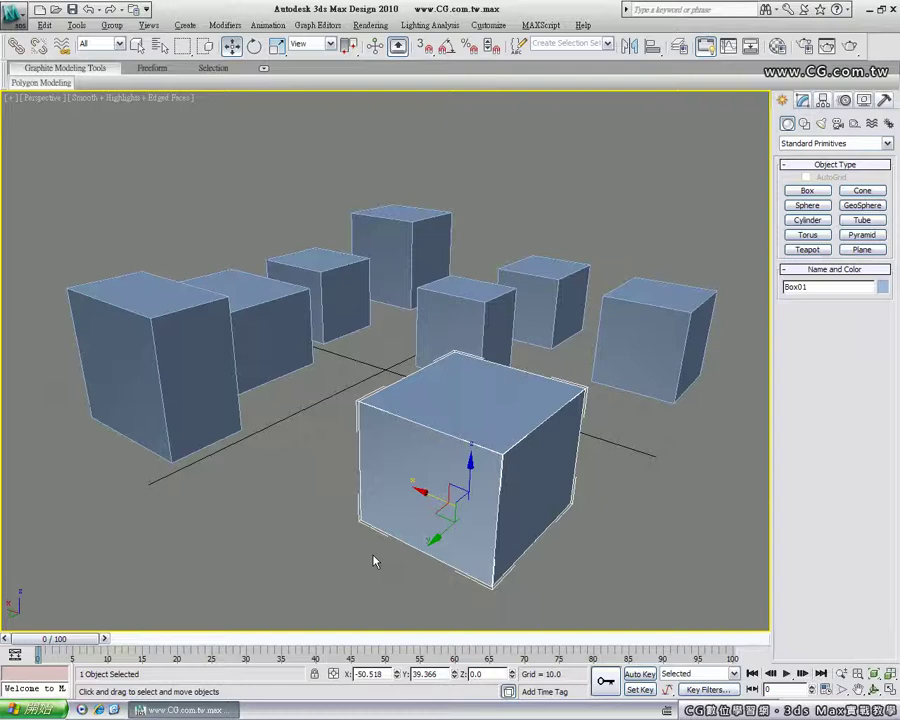
pyautogui.press('space')
pyautogui.click(643, 311)
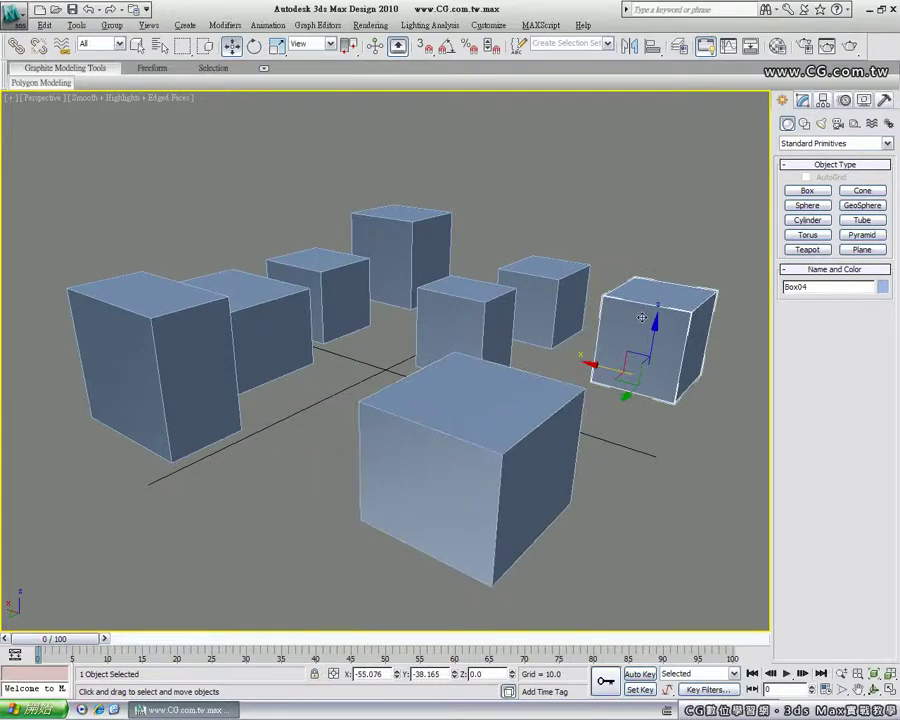
pyautogui.click(552, 297)
pyautogui.click(450, 303)
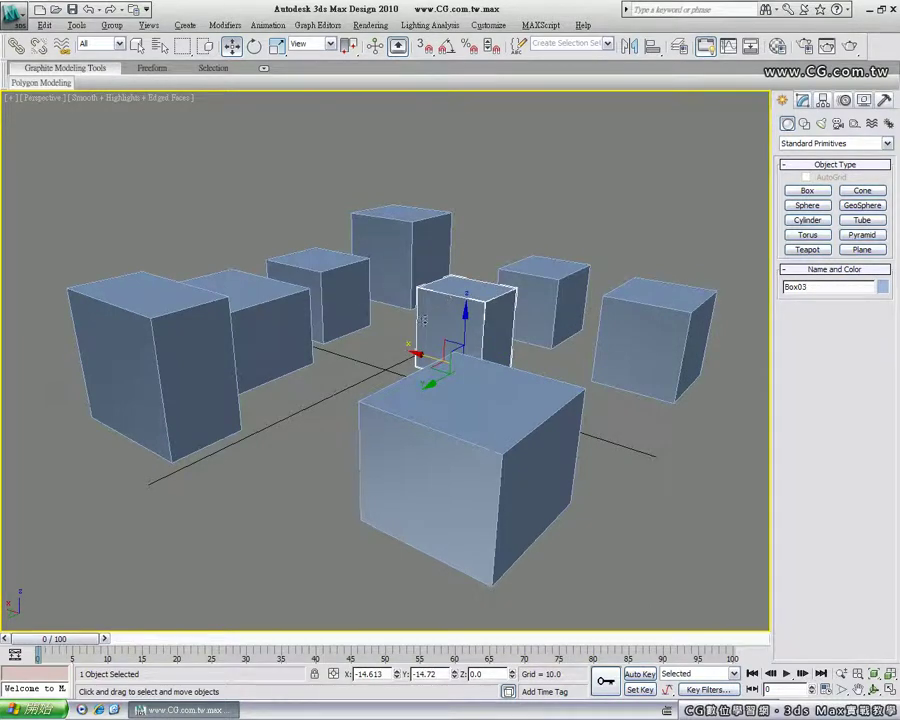
pyautogui.click(390, 245)
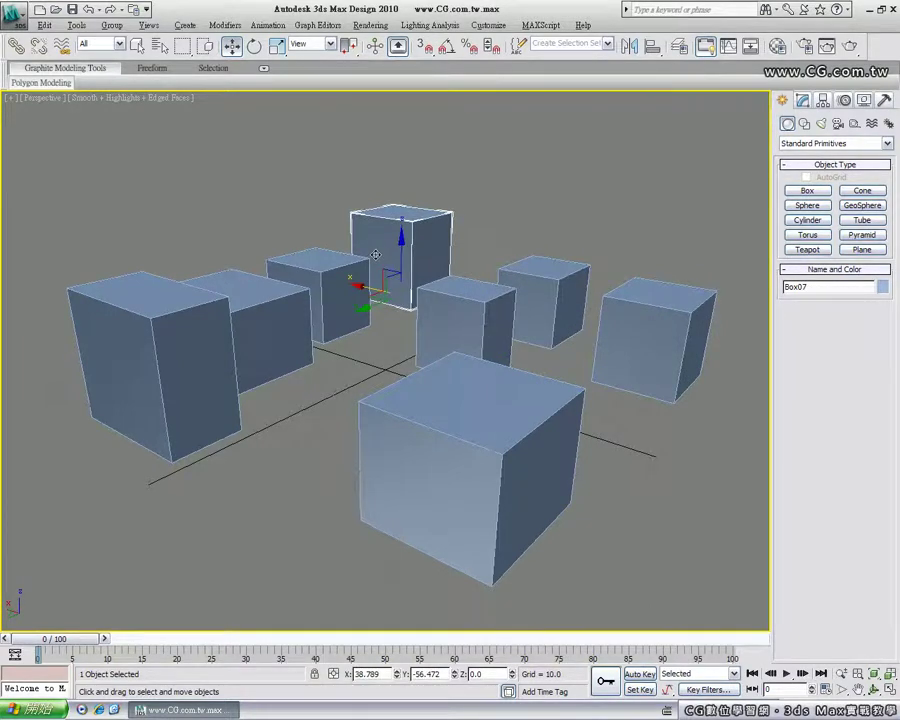
pyautogui.click(314, 675)
pyautogui.click(397, 396)
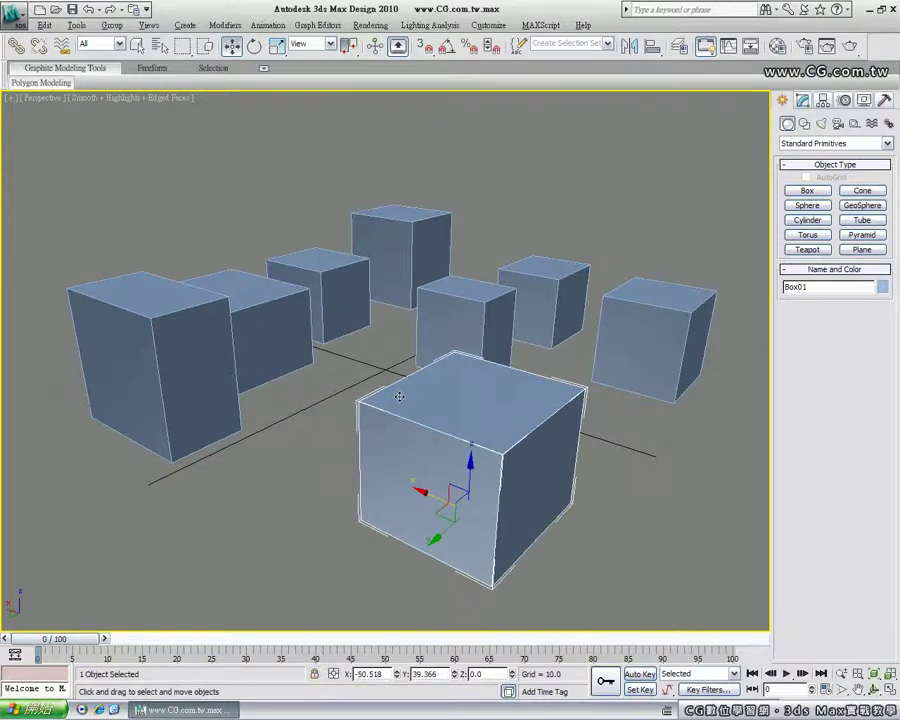
pyautogui.click(267, 362)
pyautogui.click(346, 320)
pyautogui.click(410, 255)
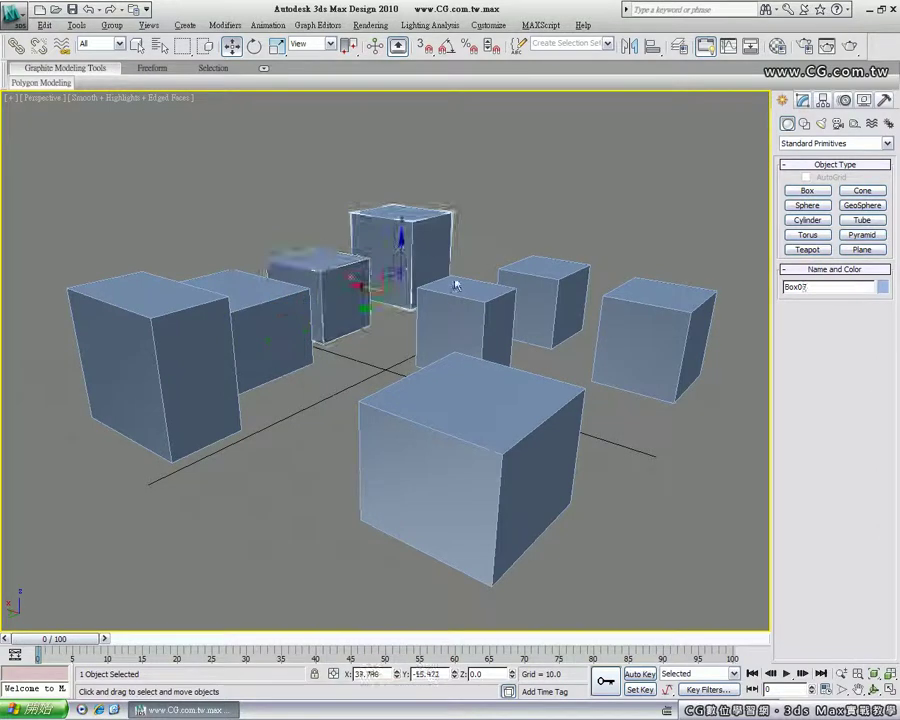
pyautogui.click(455, 300)
pyautogui.click(536, 275)
pyautogui.click(635, 295)
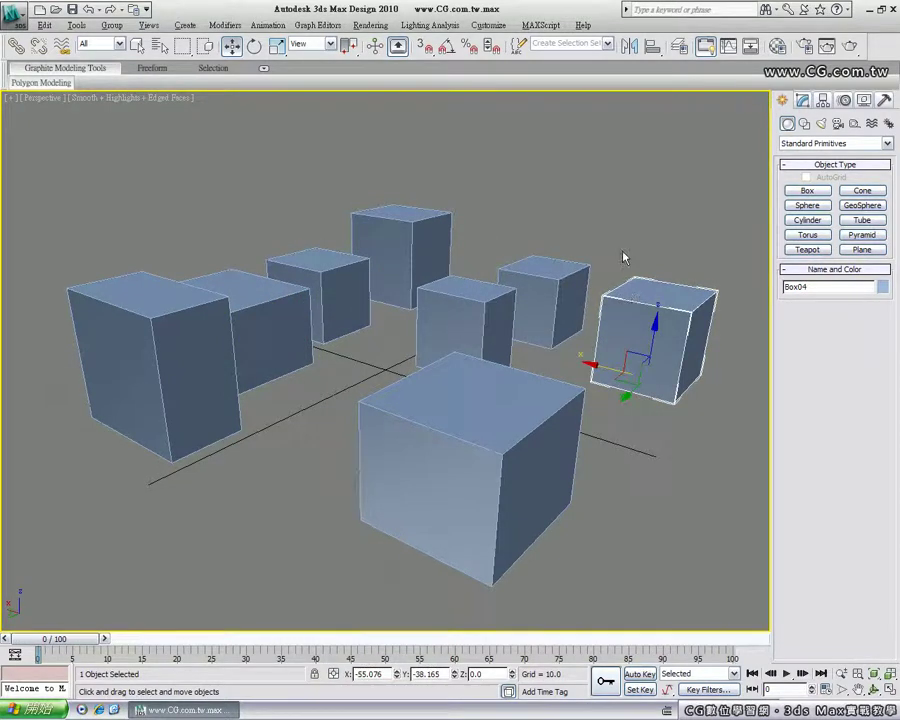
pyautogui.click(570, 275)
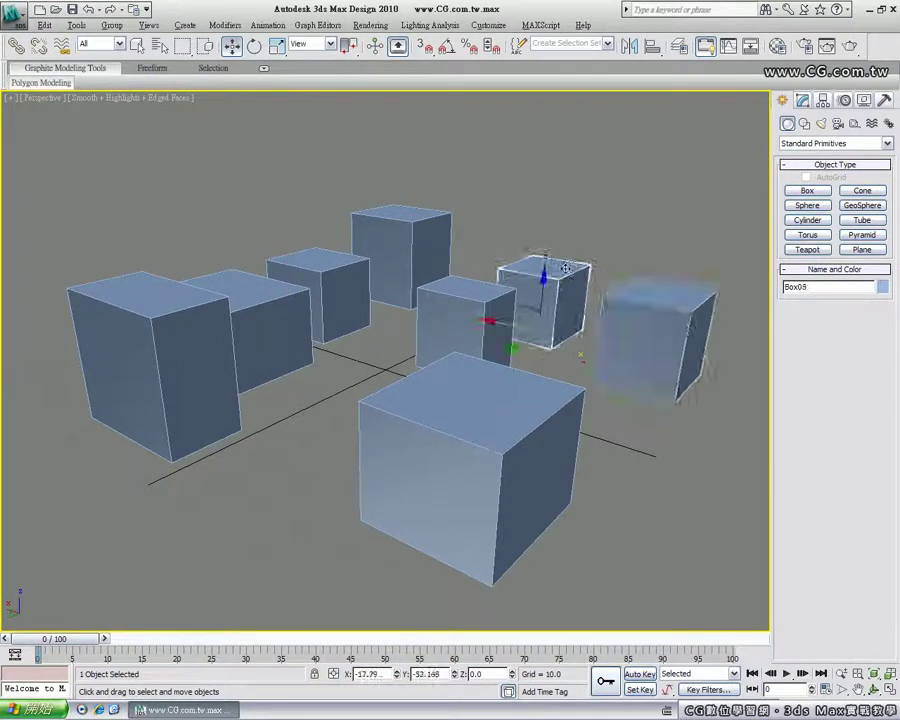
pyautogui.click(462, 300)
pyautogui.click(408, 243)
pyautogui.click(647, 316)
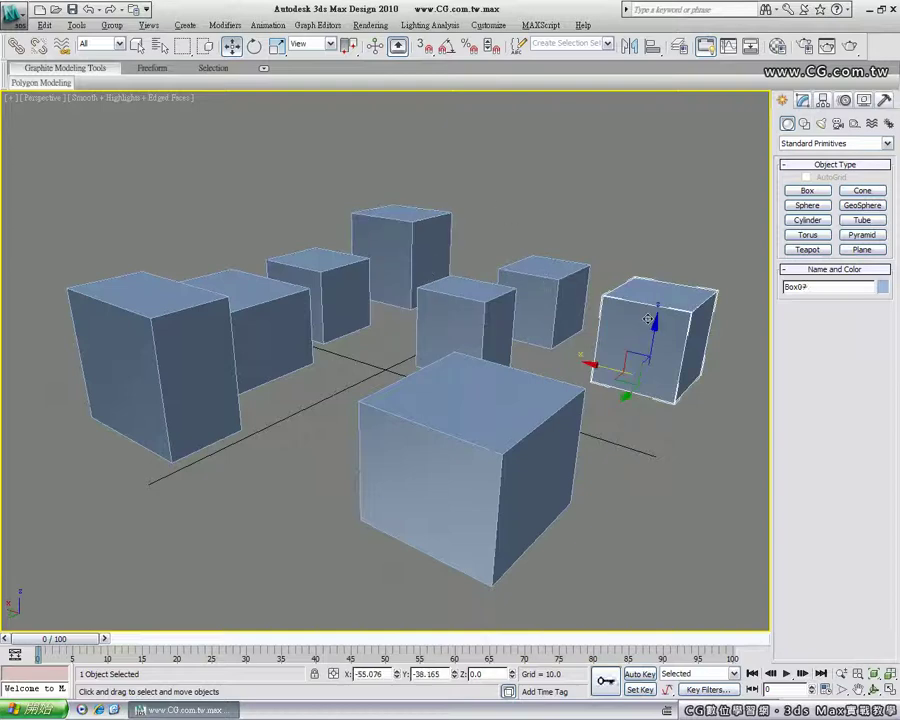
pyautogui.click(653, 235)
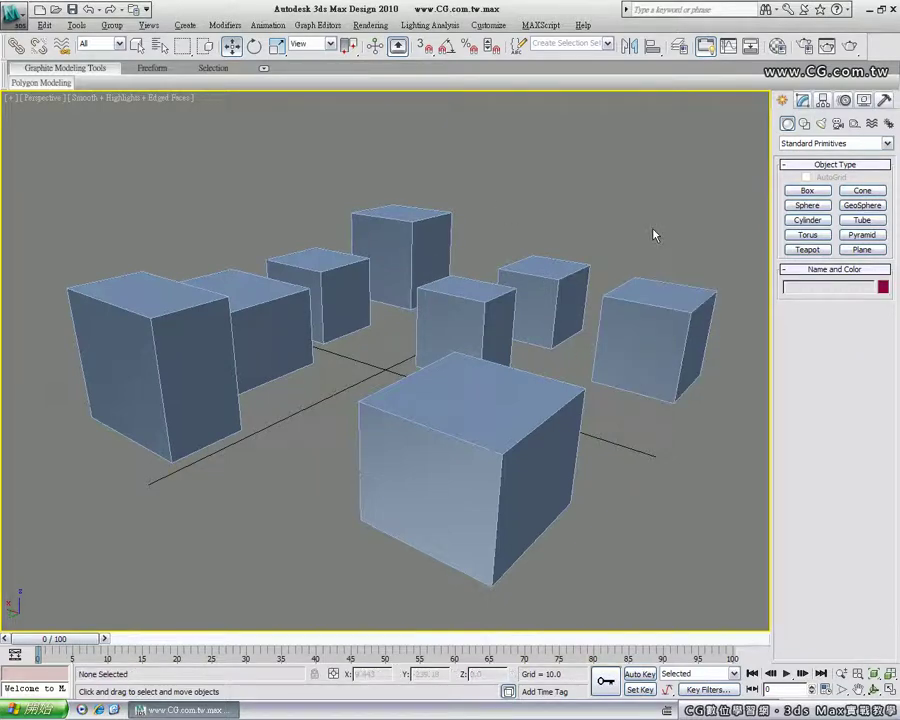